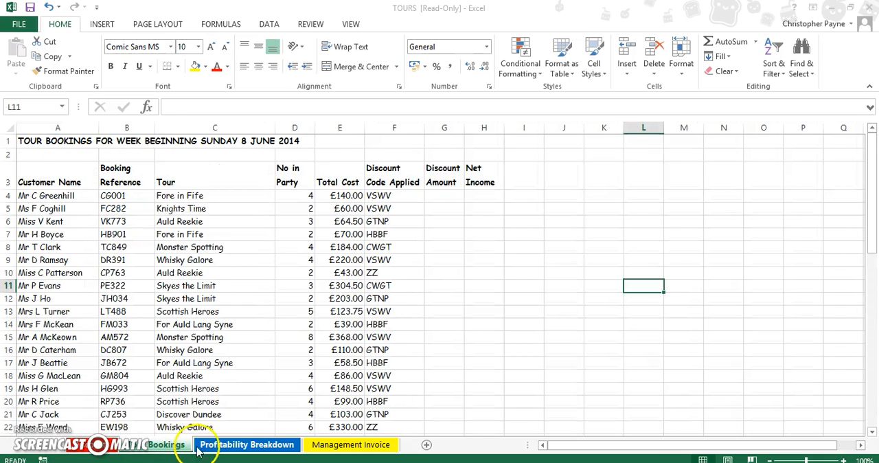
Review the Profitability Breakdown, Management Invoice and Bookings worksheets, then read the task 2 instructions in the Adobe Reader PDF and return to Excel.
click(227, 446)
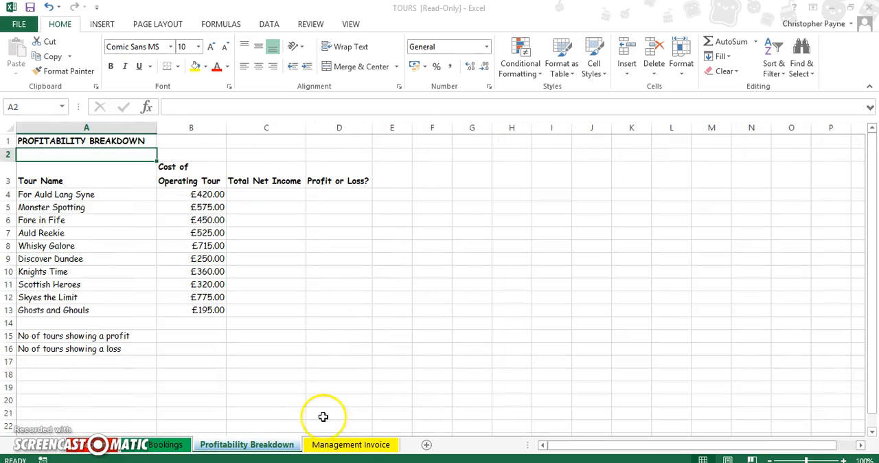
click(351, 444)
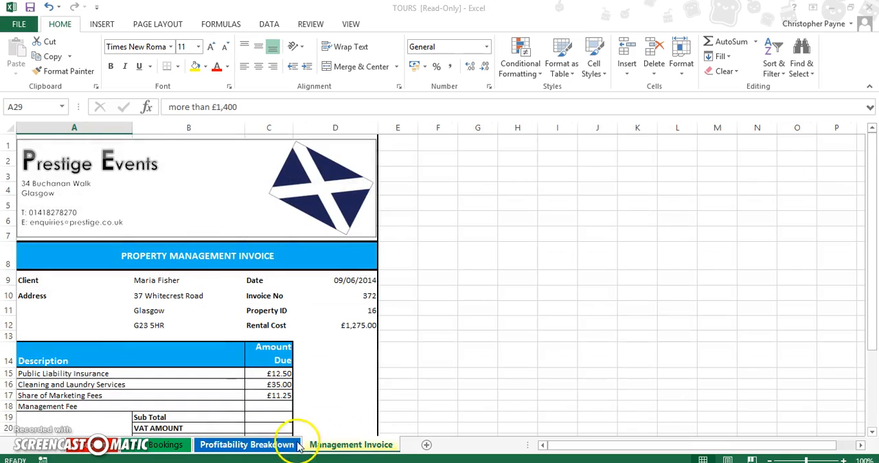
click(172, 445)
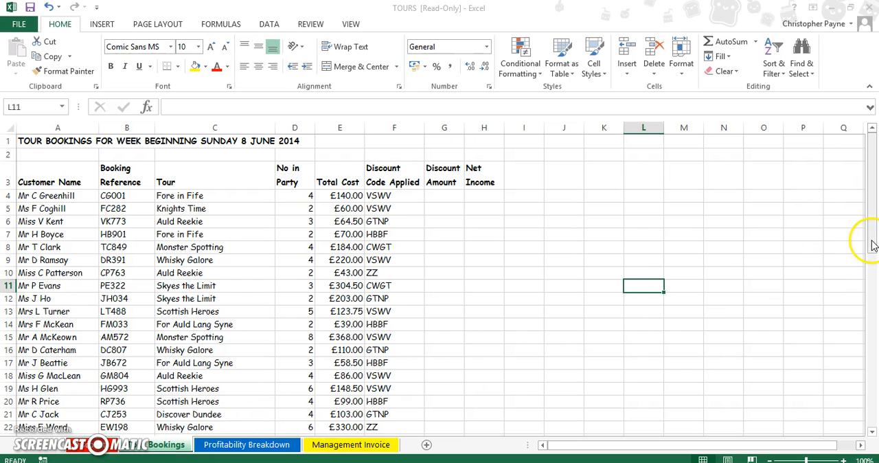
drag(872, 246, 872, 245)
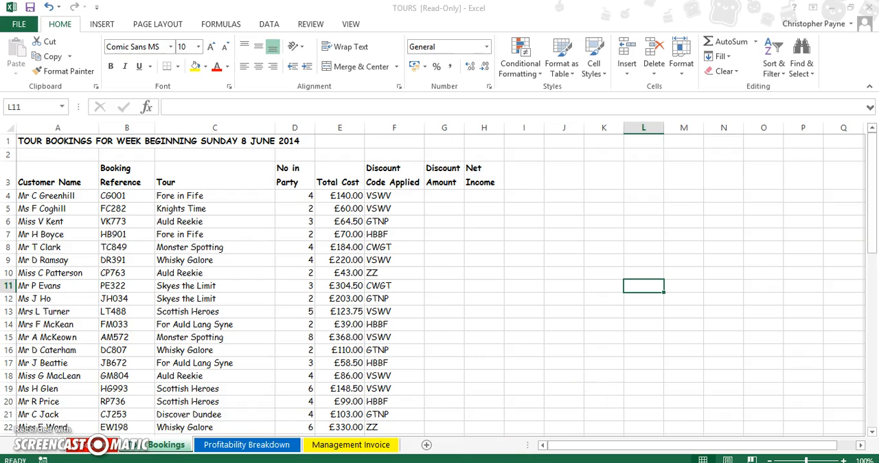
click(422, 462)
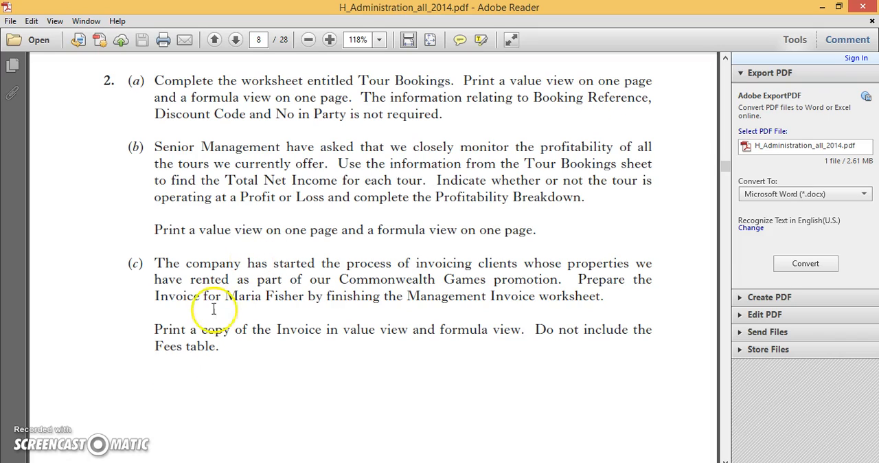
click(163, 462)
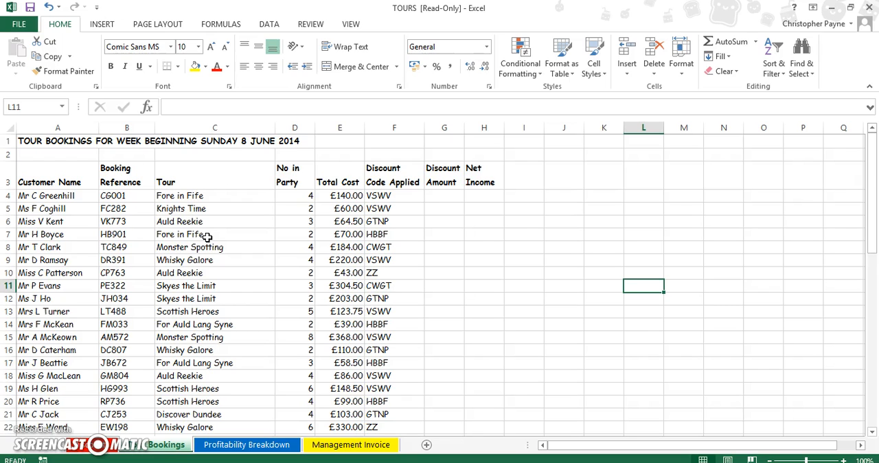
Compare the code table on the Discounts sheet with the Discount Code Applied and Discount Amount columns on the Bookings sheet.
click(442, 196)
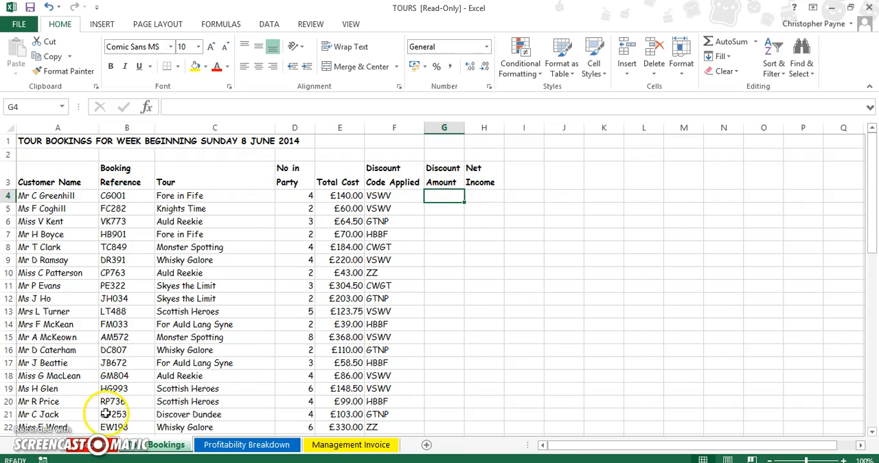
click(97, 445)
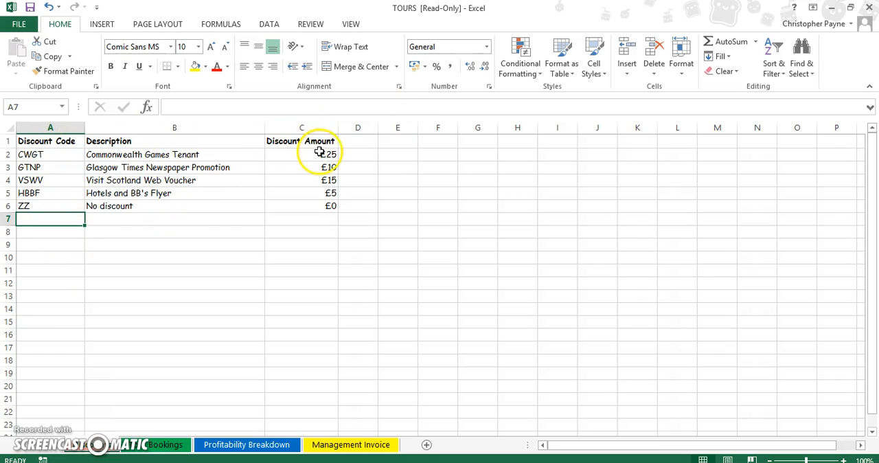
click(164, 445)
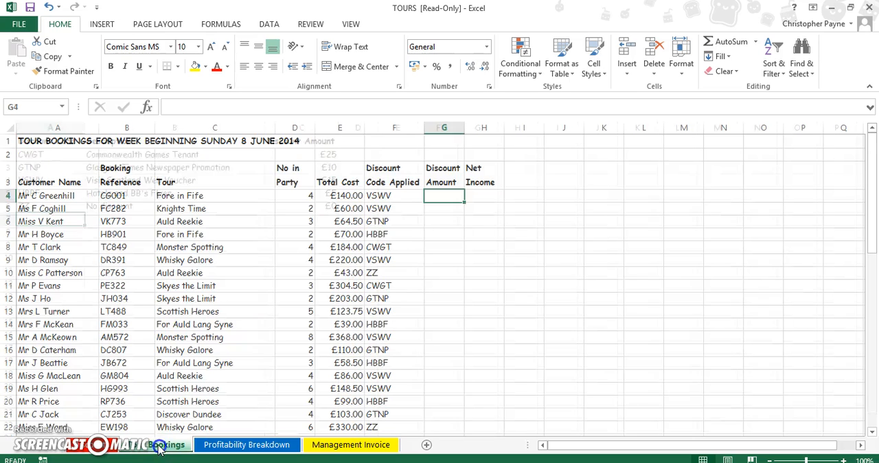
click(389, 183)
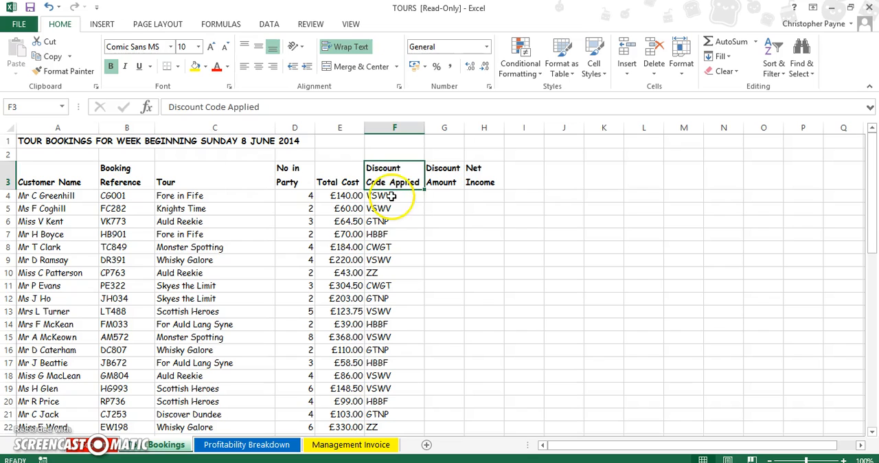
click(104, 443)
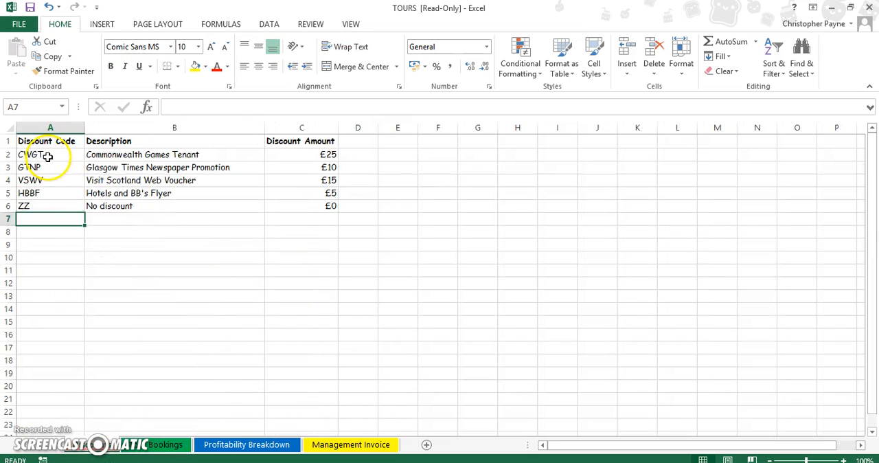
click(146, 445)
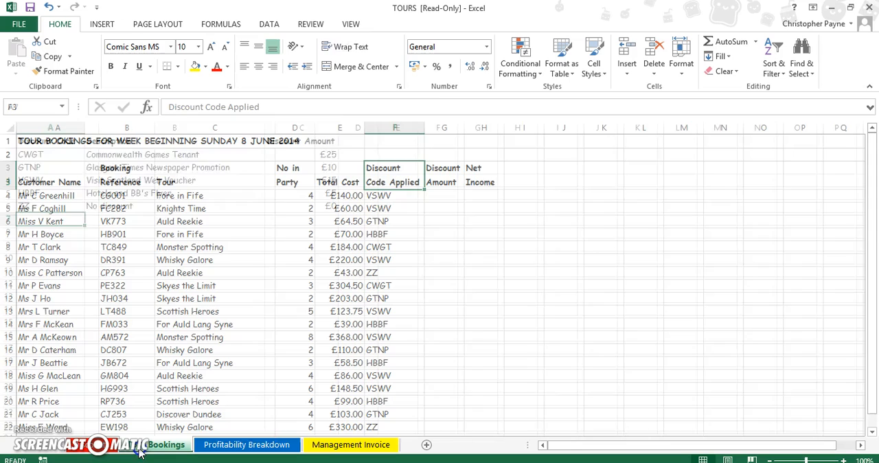
click(398, 199)
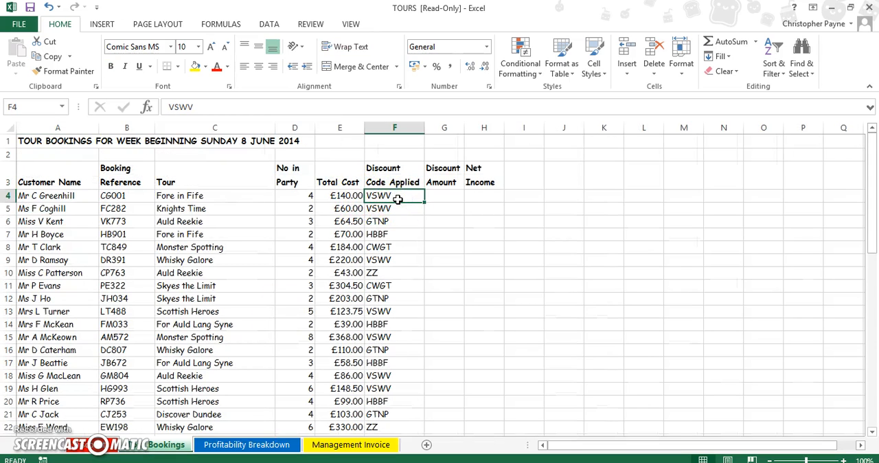
Start a VLOOKUP function in G4, the first Discount Amount cell, using discount code cell F4 as the lookup value.
click(445, 197)
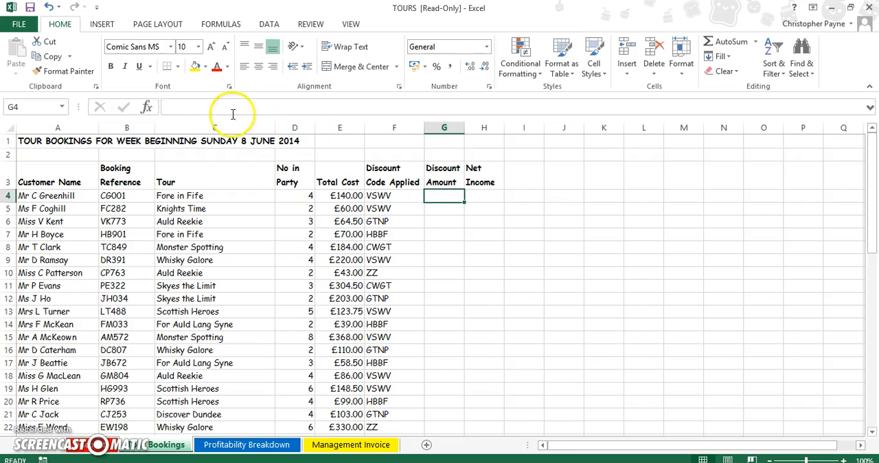
click(147, 106)
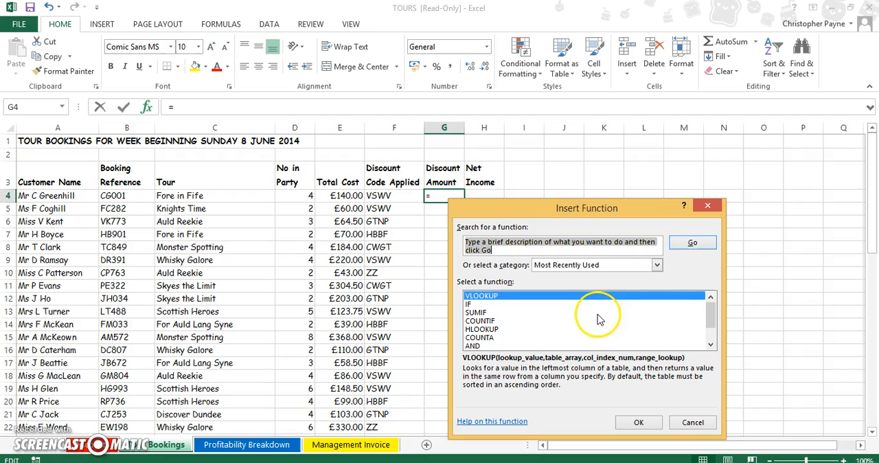
click(639, 422)
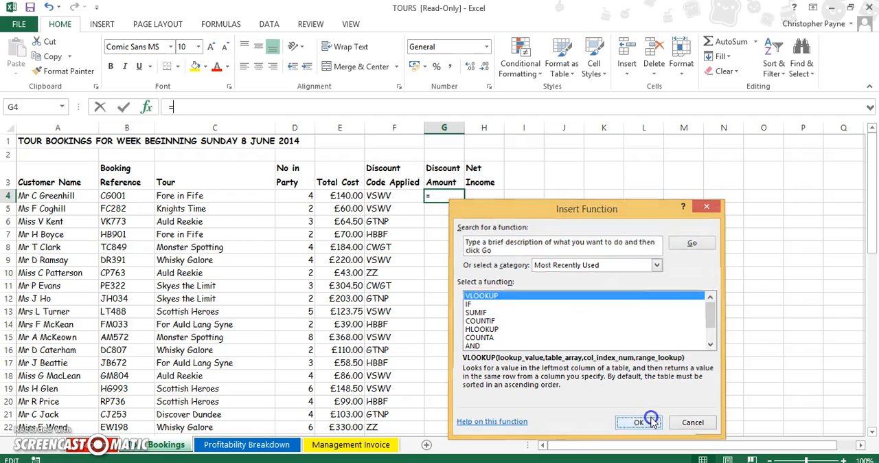
drag(678, 173, 704, 136)
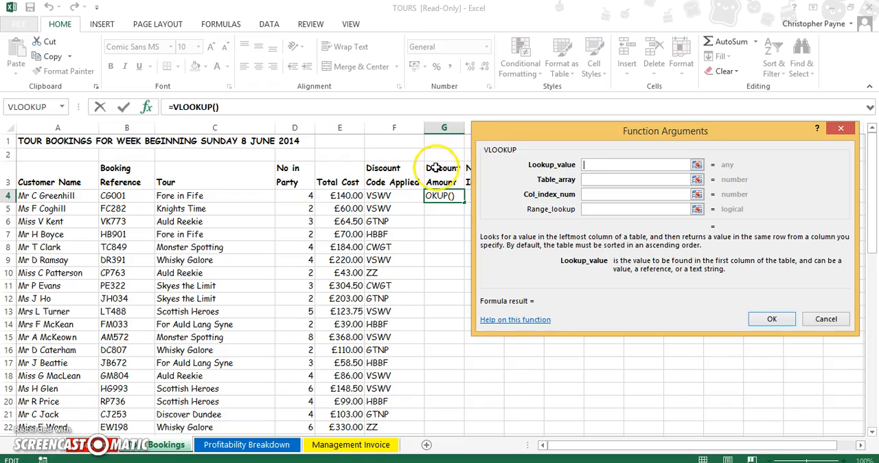
click(386, 196)
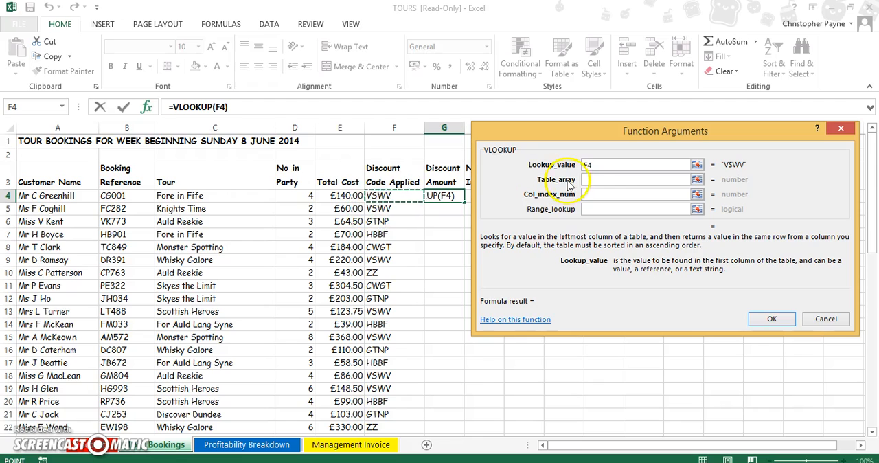
Set the VLOOKUP table array to A2:C6 on the Discounts sheet with absolute references, $A$2:$C$6.
click(592, 179)
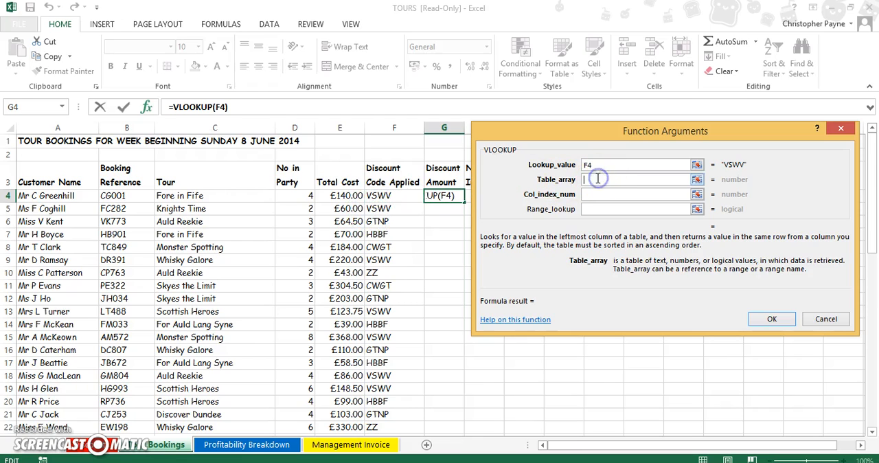
click(101, 446)
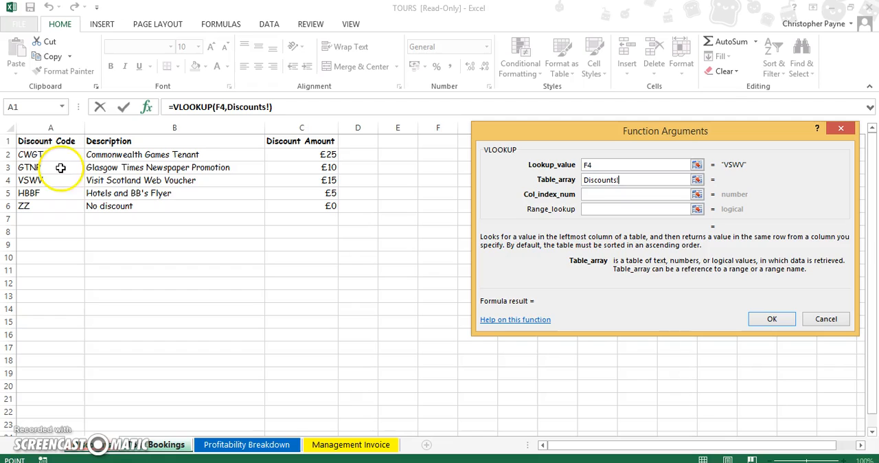
drag(48, 155, 298, 202)
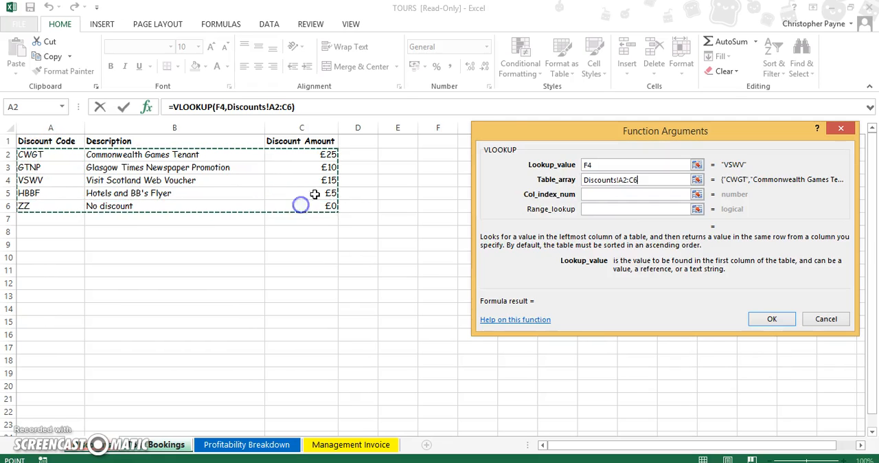
click(622, 179)
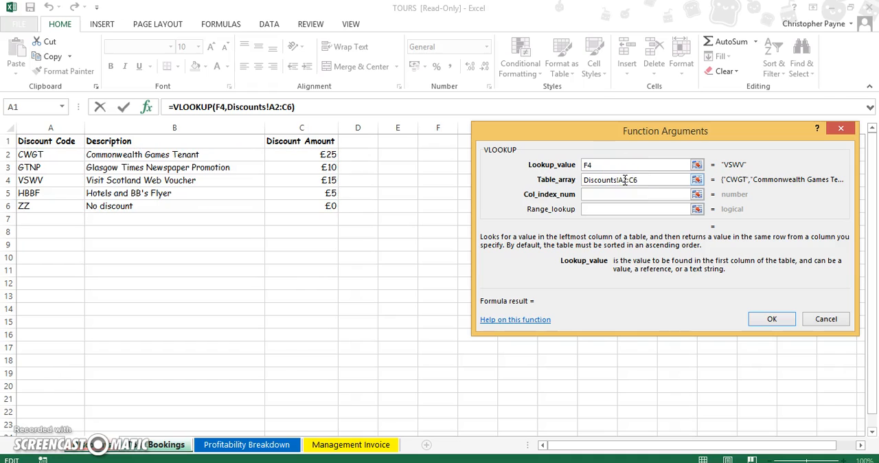
key(F4)
click(641, 180)
key(F4)
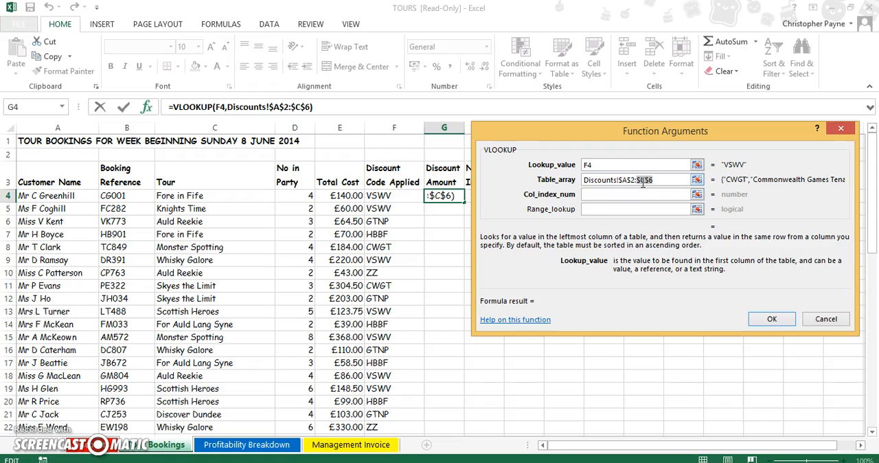
Set the VLOOKUP column index to 3 and the range lookup to False, and complete the formula.
click(636, 194)
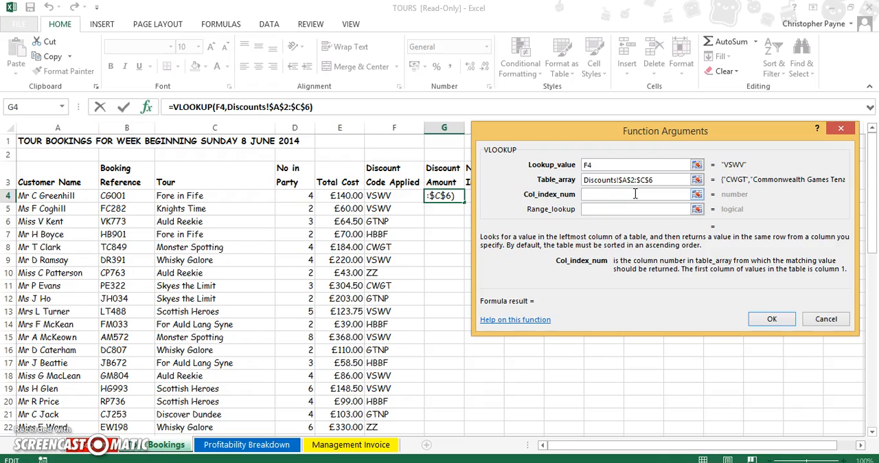
text(3)
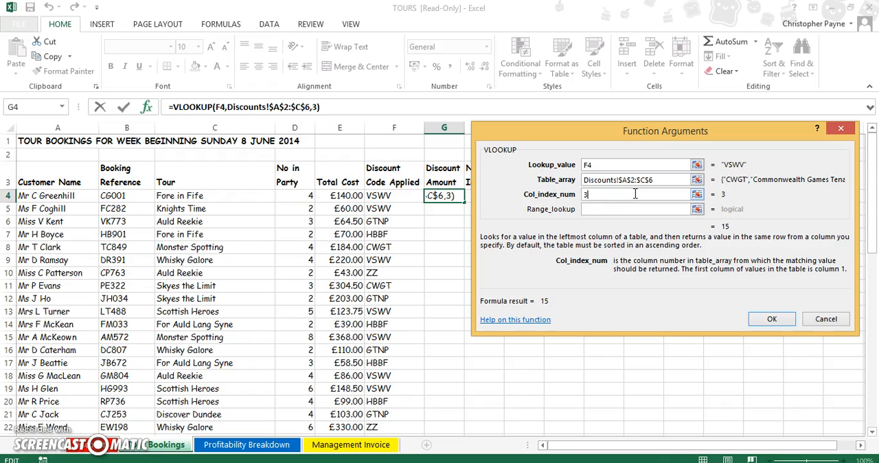
click(631, 209)
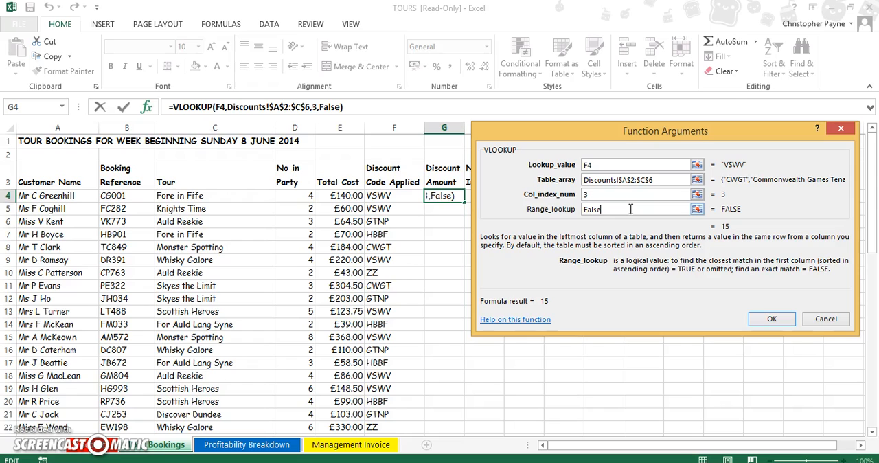
click(762, 320)
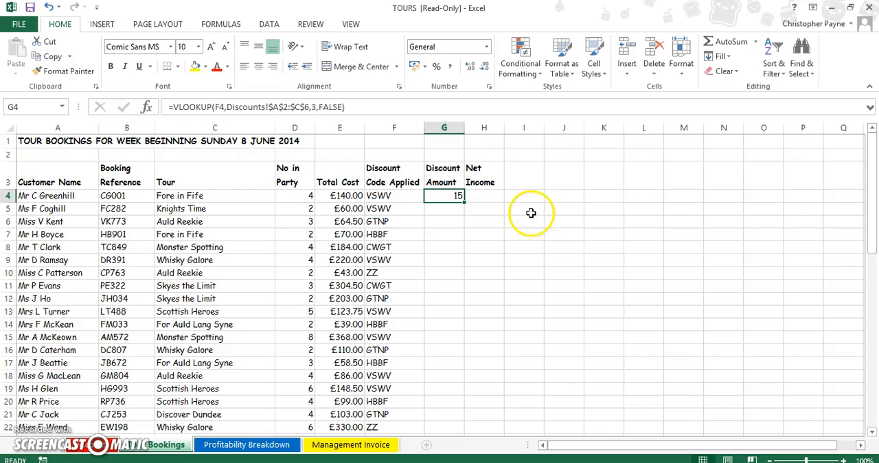
Copy the Discount Amount formula from G4 down to G56 and format the filled cells as Currency.
mouse_move(465, 202)
mouse_down()
mouse_move(450, 439)
mouse_move(442, 393)
mouse_up()
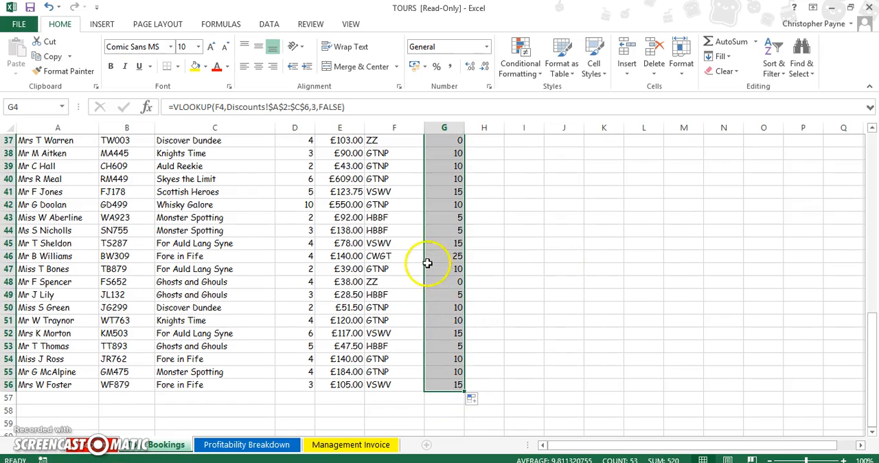
click(487, 46)
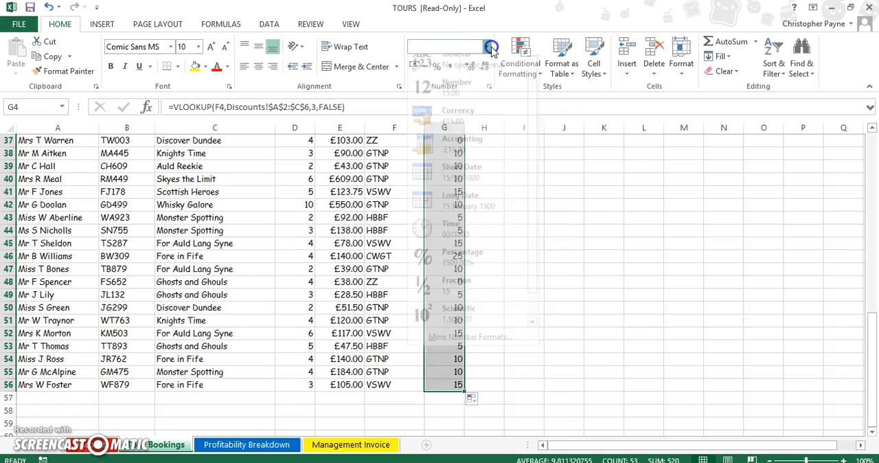
click(474, 122)
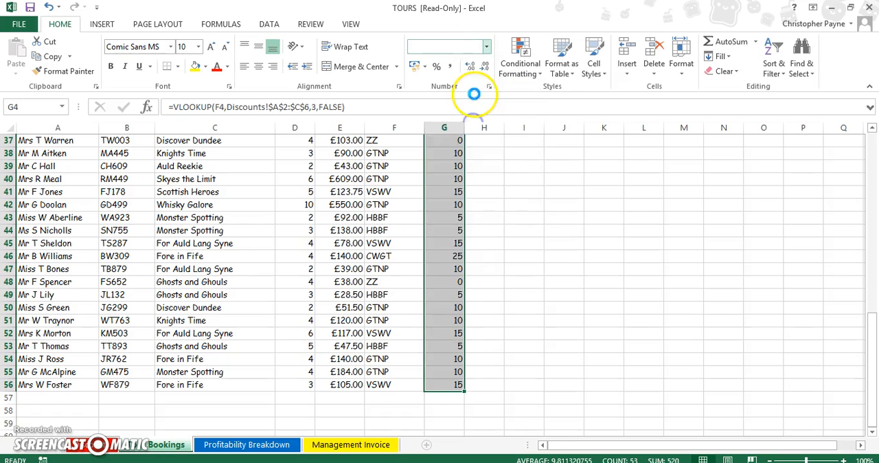
click(517, 263)
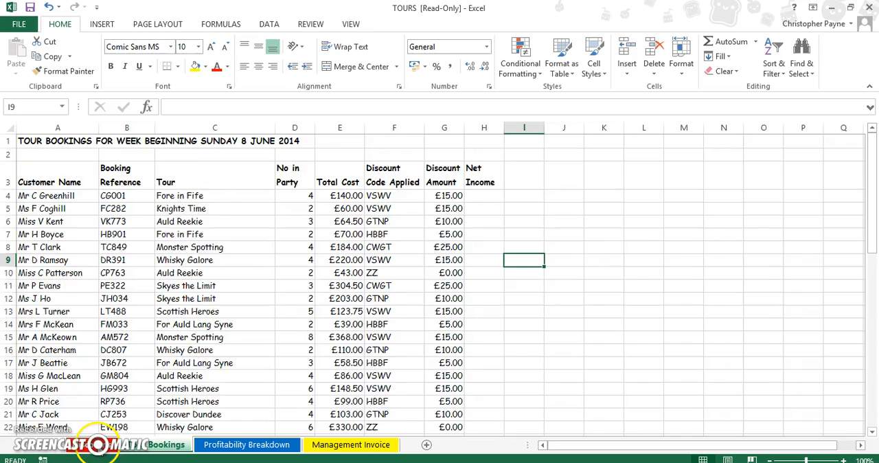
Check the discount amounts on the Bookings sheet against the code table on the Discounts sheet.
click(96, 444)
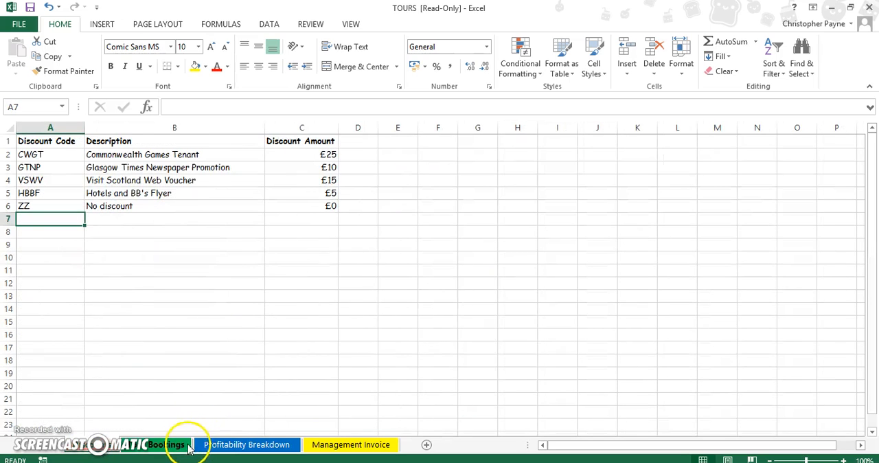
click(180, 445)
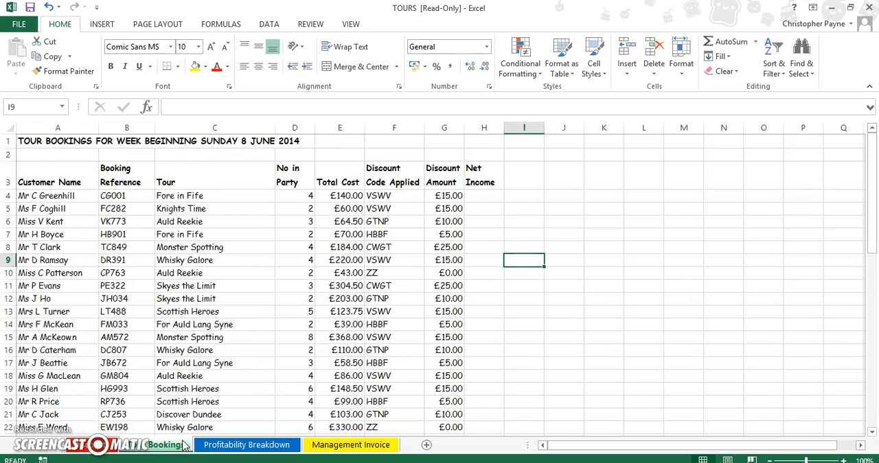
click(99, 446)
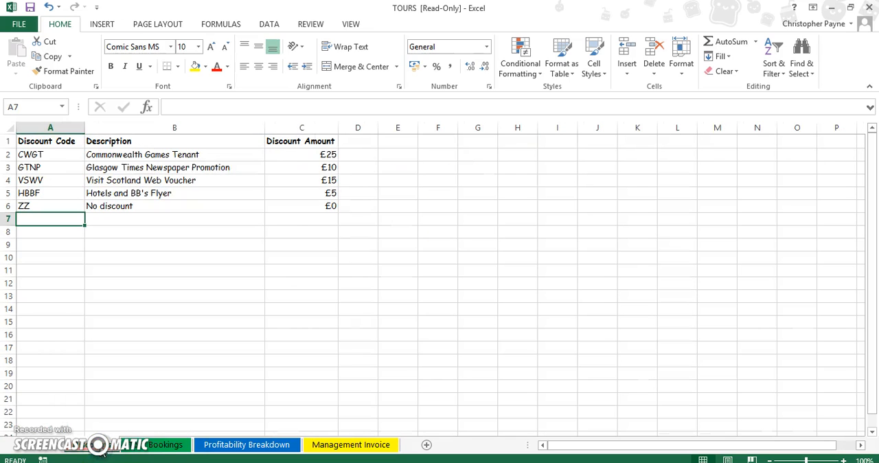
click(182, 445)
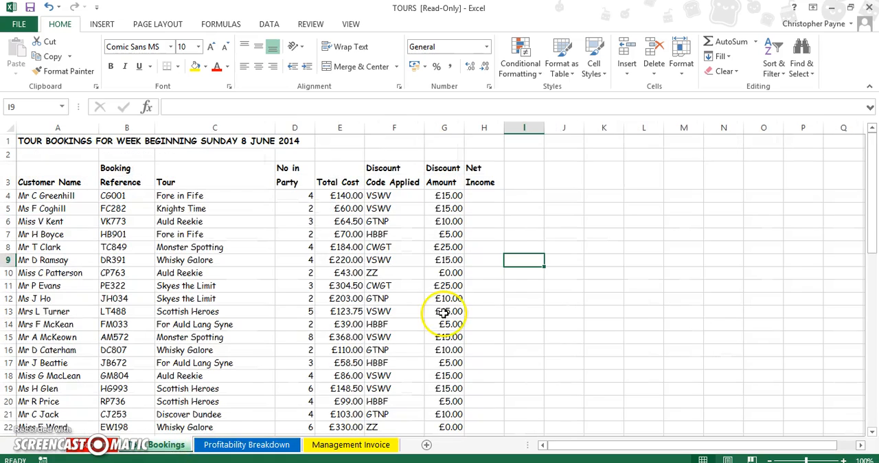
click(145, 107)
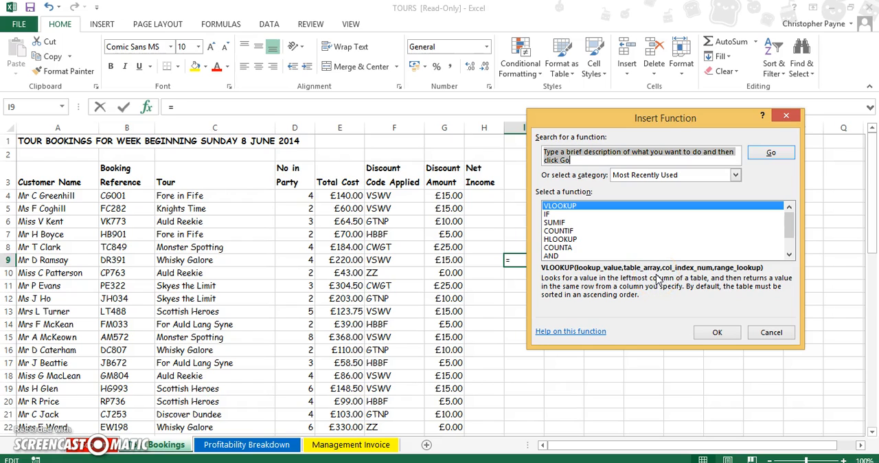
click(771, 332)
click(444, 196)
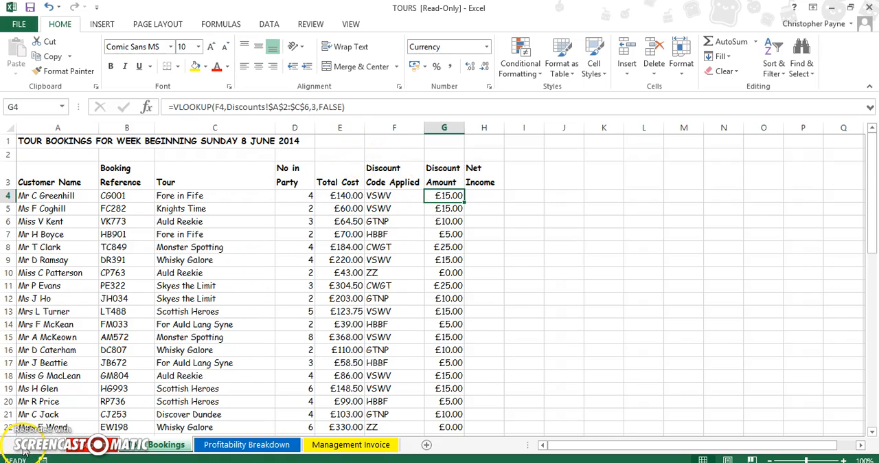
click(524, 284)
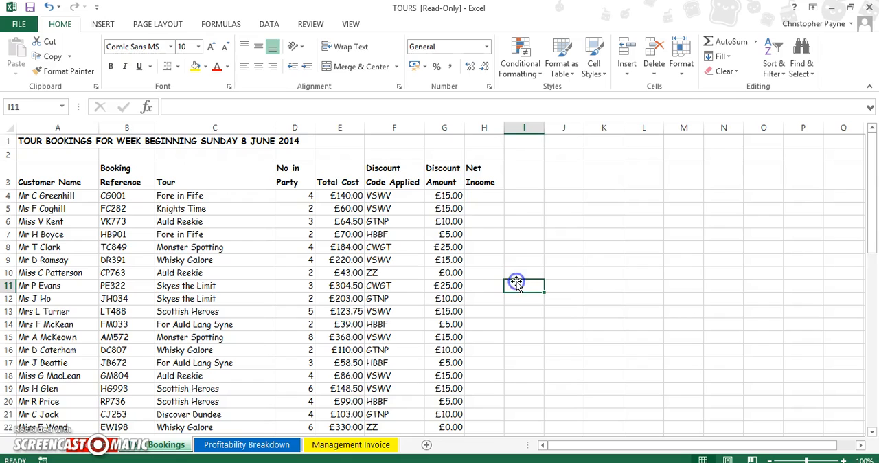
Calculate Net Income in H4 as Total Cost minus Discount Amount with the formula =E4-G4.
click(489, 198)
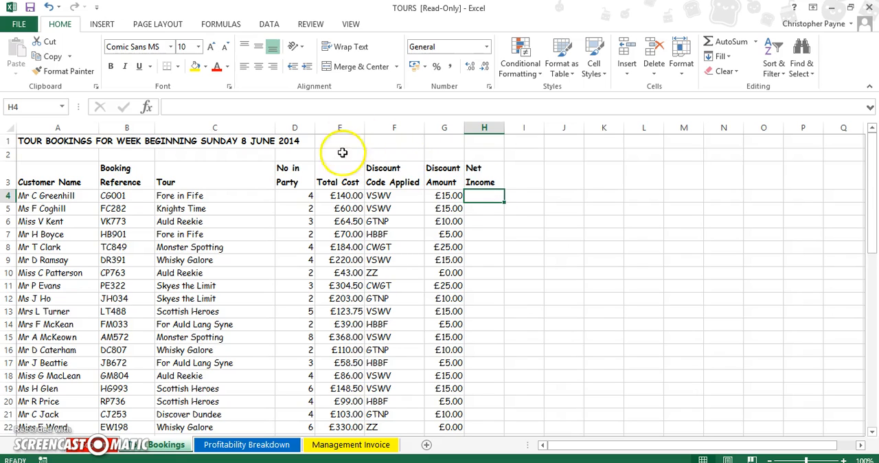
click(493, 234)
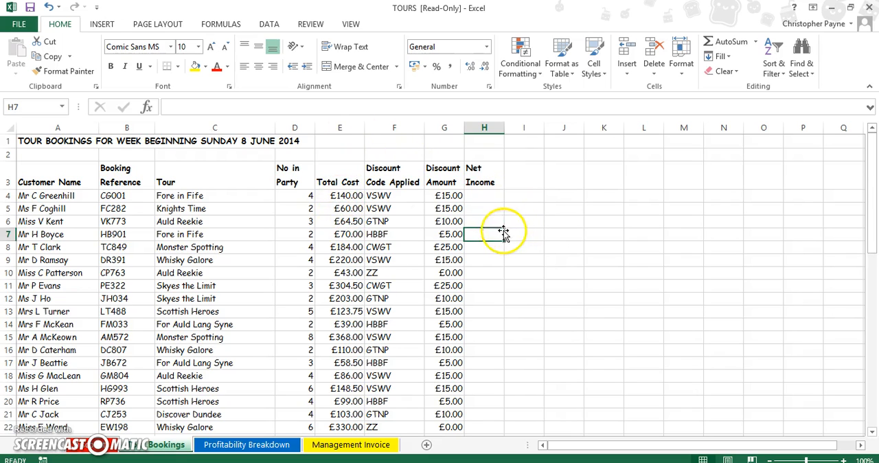
click(487, 201)
text(=)
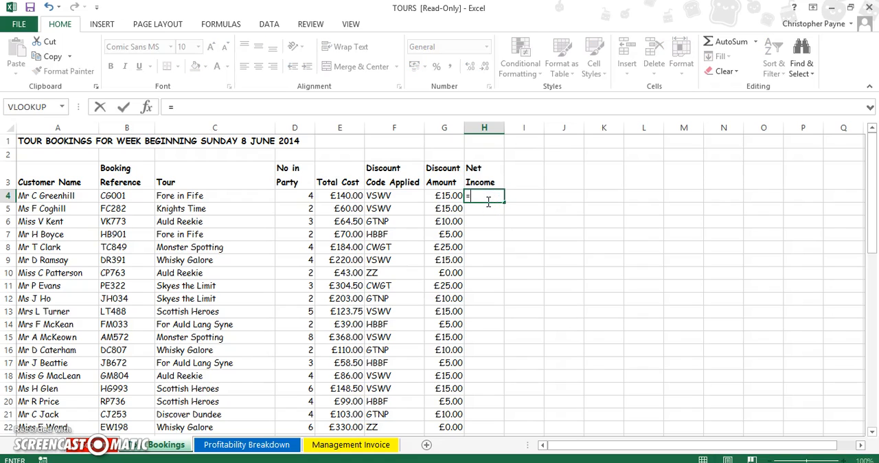
click(352, 197)
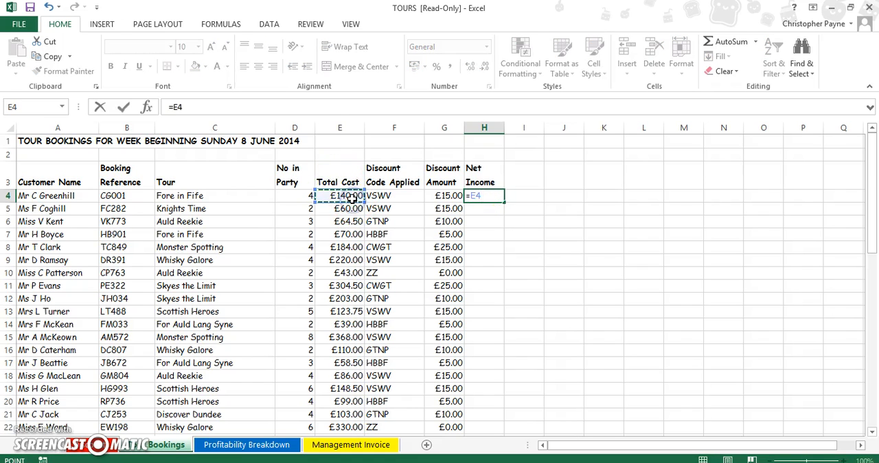
text(-)
click(446, 197)
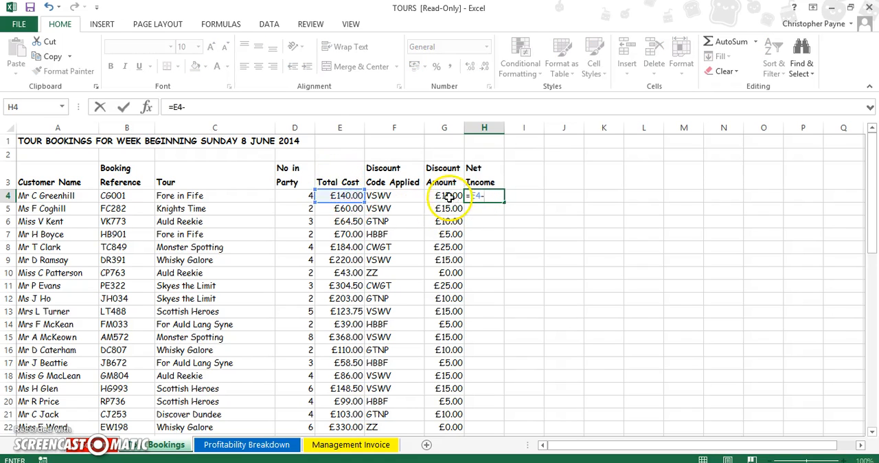
key(Return)
Copy the Net Income formula from H4 down to H56.
click(487, 196)
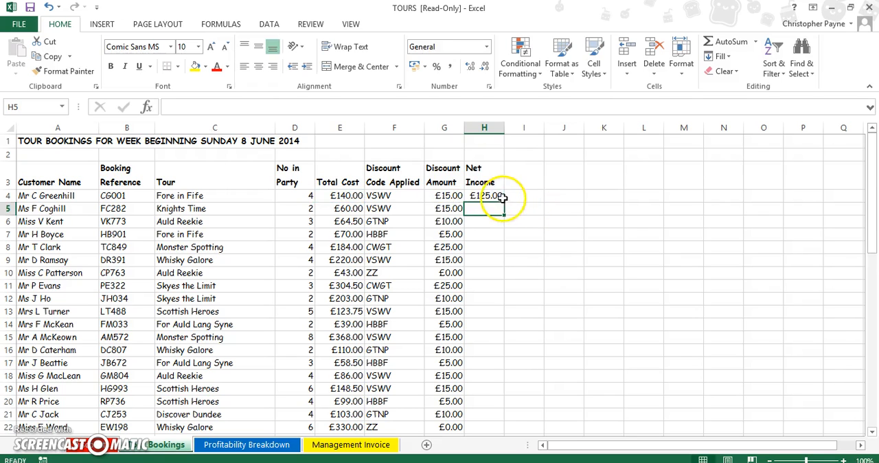
drag(504, 204, 496, 448)
drag(503, 416, 495, 390)
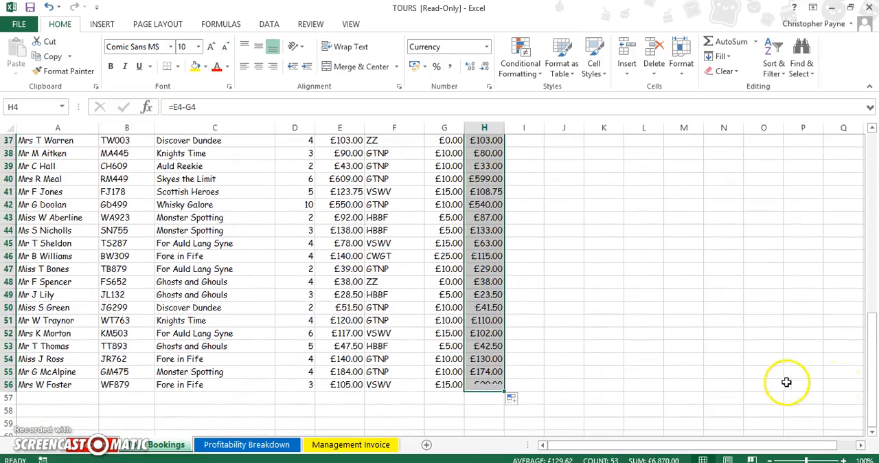
drag(875, 304, 867, 160)
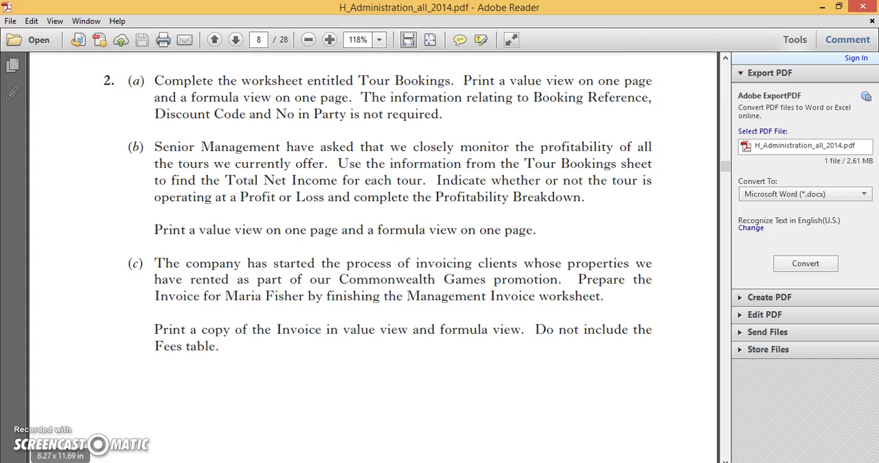
Switch to Excel and start a SUMIF function in C4 of the Profitability Breakdown sheet, using A4 as the criteria.
key(alt+Tab)
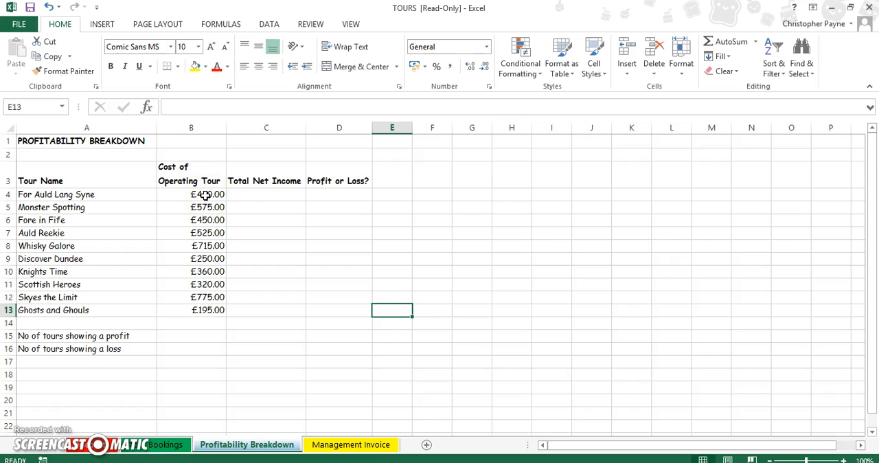
click(278, 193)
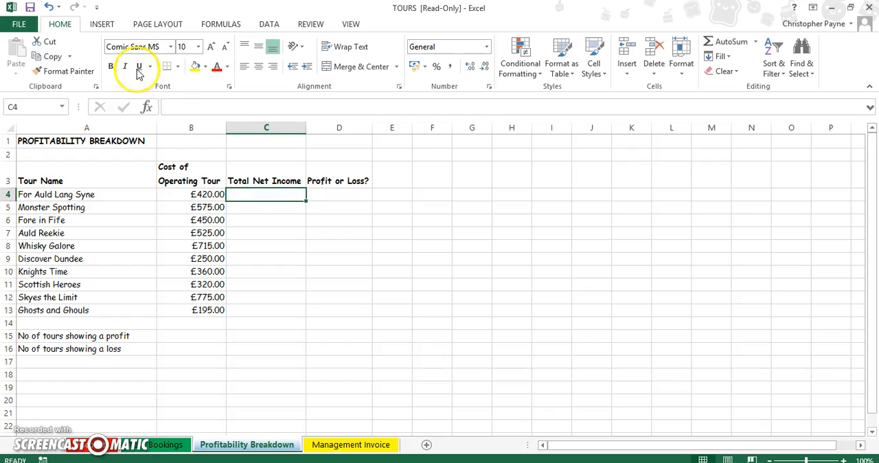
click(146, 107)
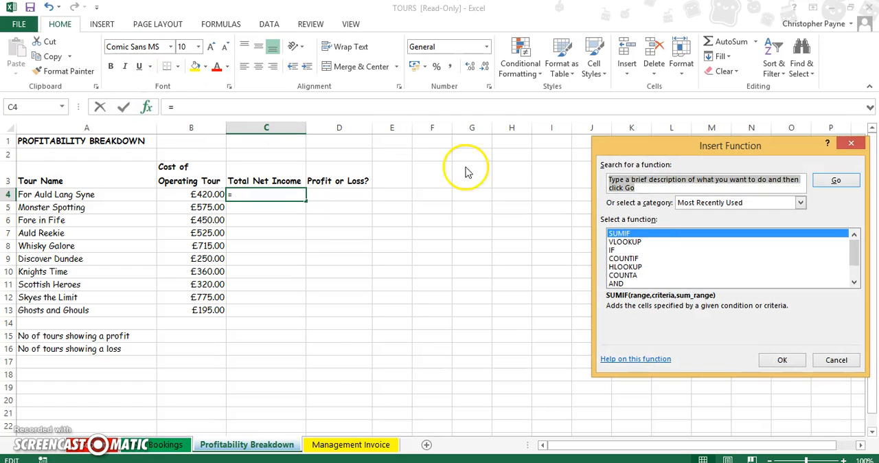
click(781, 358)
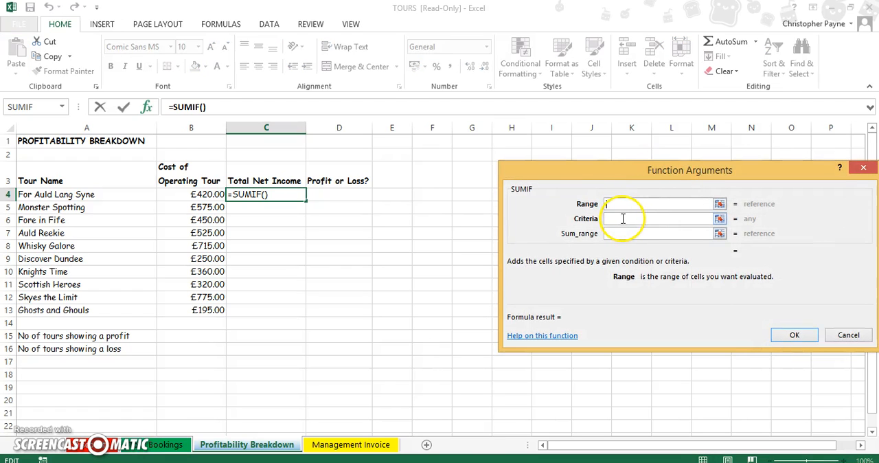
click(623, 219)
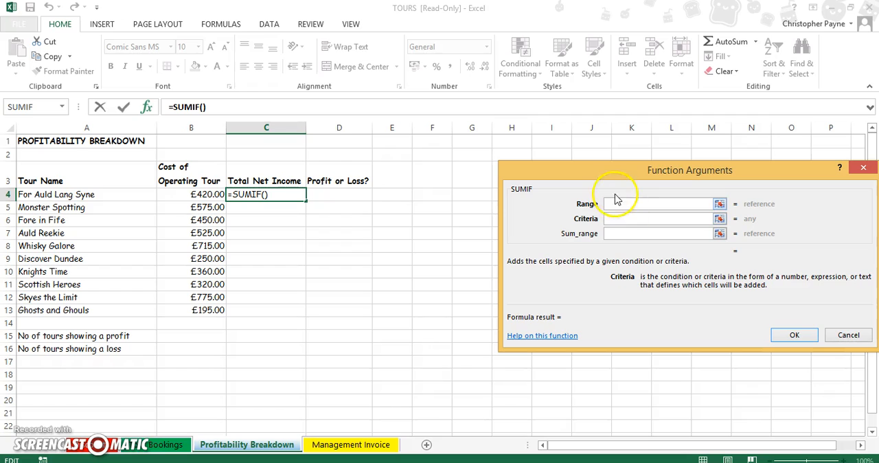
drag(612, 175, 562, 165)
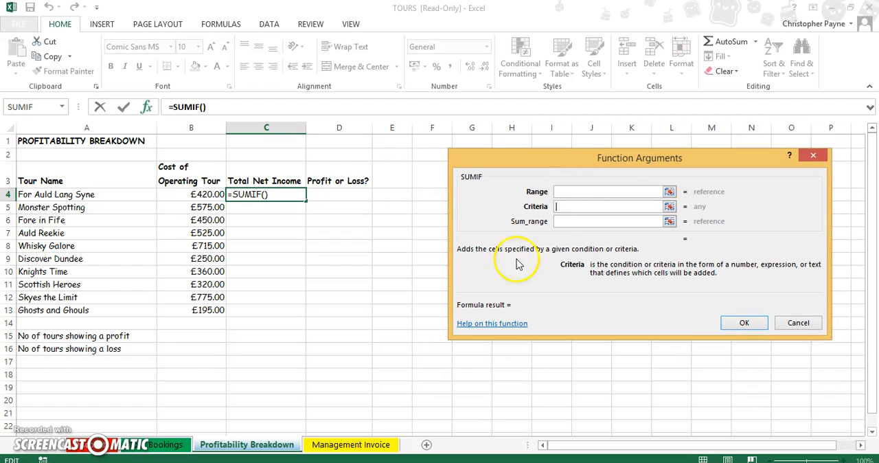
click(95, 195)
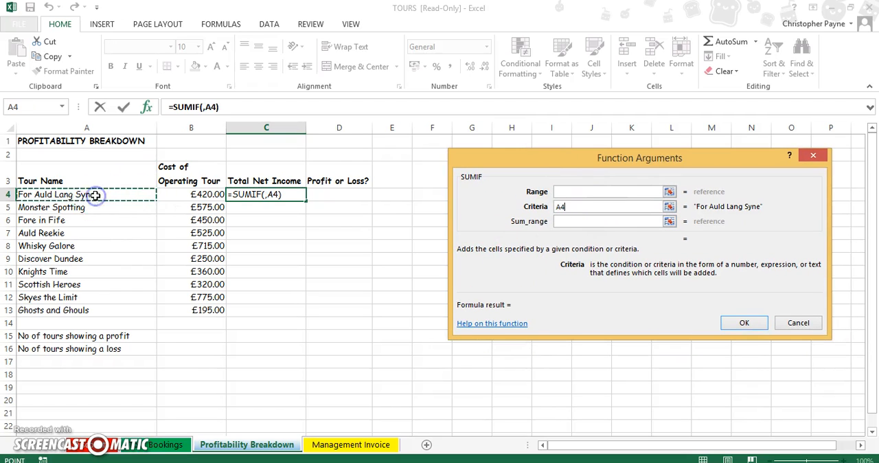
Set the SUMIF range to C4:C56 on the Tour Bookings sheet with absolute references, $C$4:$C$56.
click(608, 191)
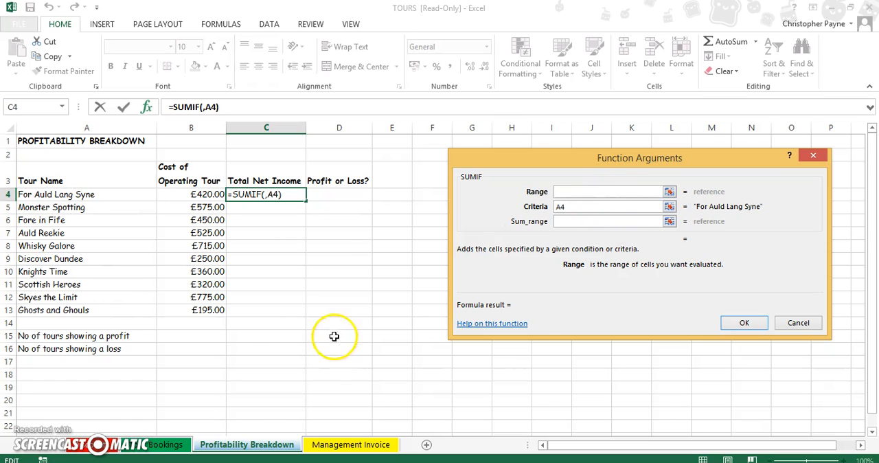
click(164, 447)
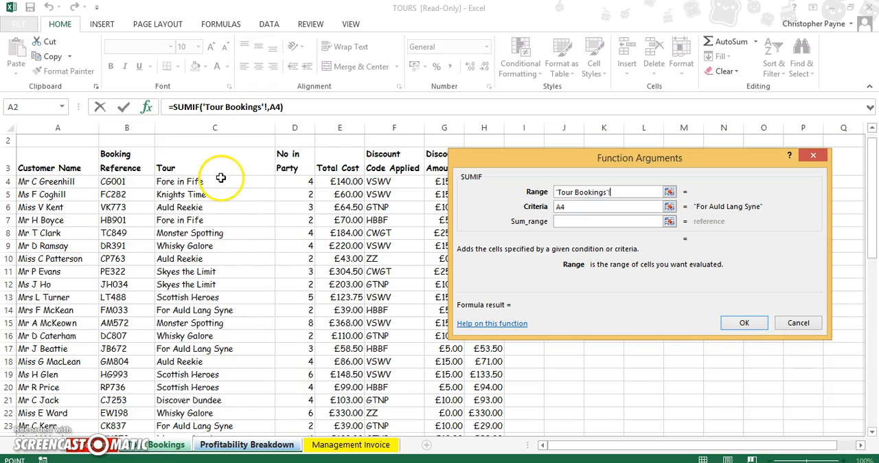
drag(220, 178, 208, 385)
click(615, 192)
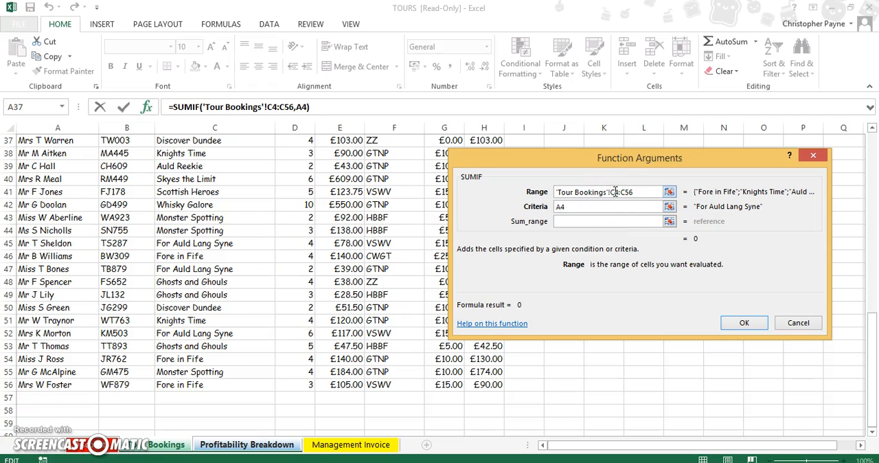
key(F4)
click(635, 192)
key(F4)
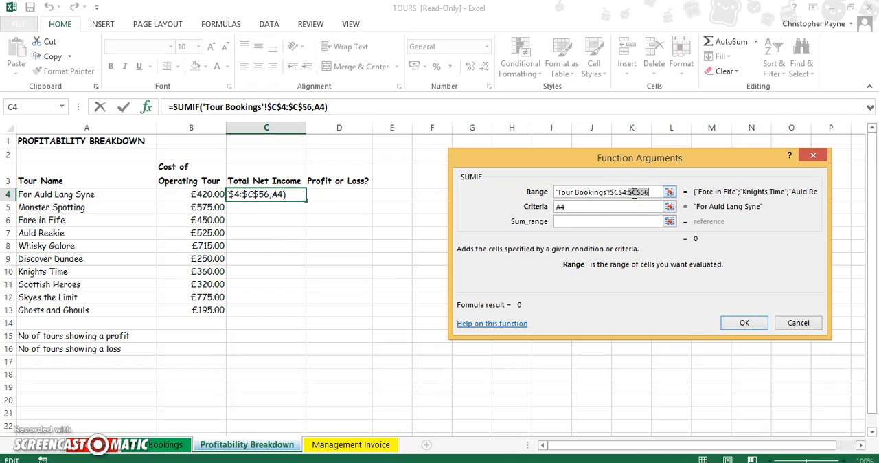
Try to pick the SUMIF sum range on the Tour Bookings sheet, moving the function dialog clear of the columns.
click(611, 221)
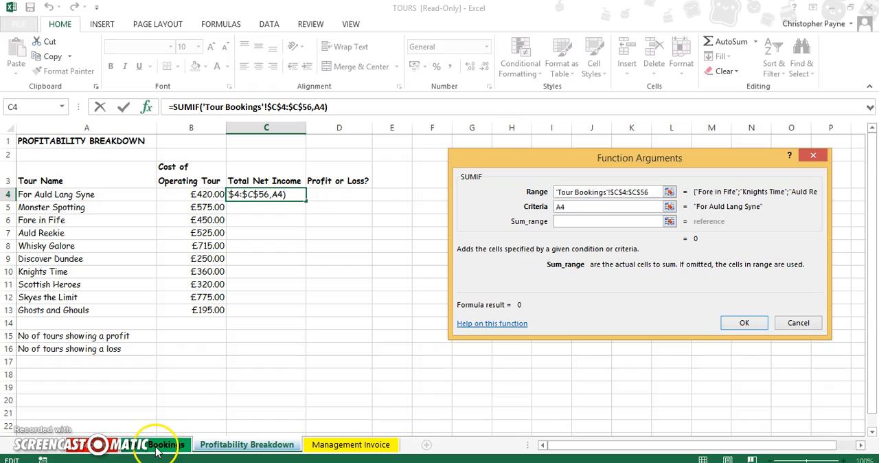
click(157, 448)
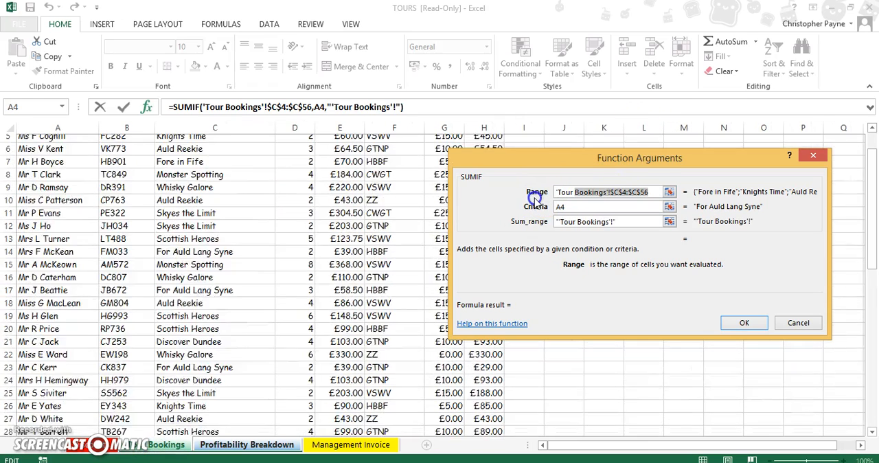
click(616, 206)
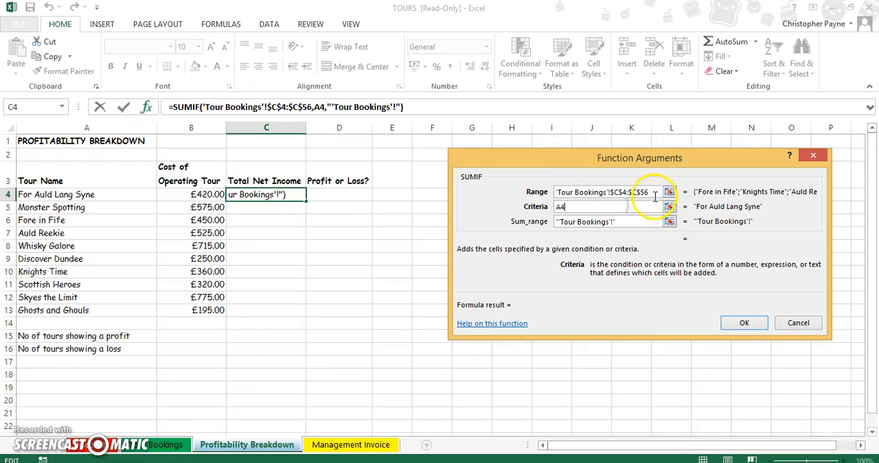
click(153, 445)
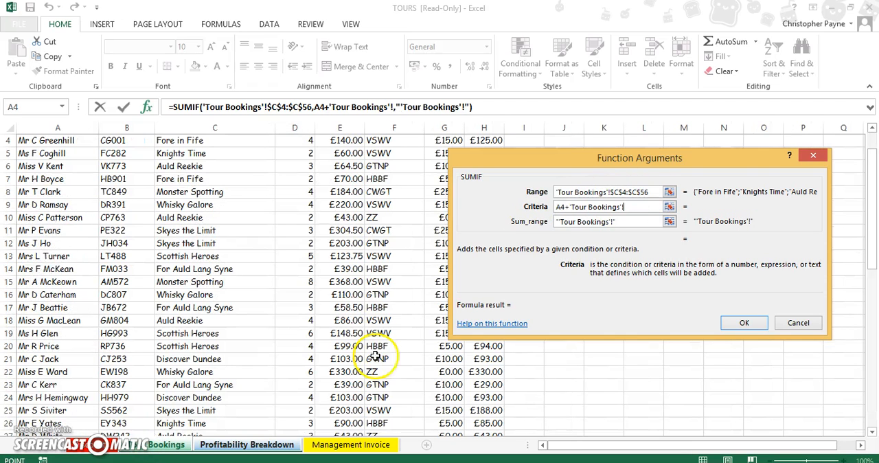
drag(869, 221, 870, 206)
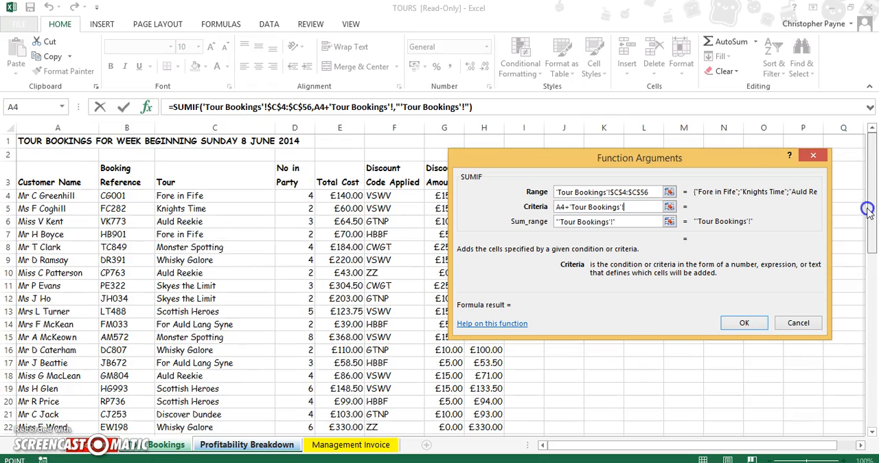
drag(644, 162, 735, 123)
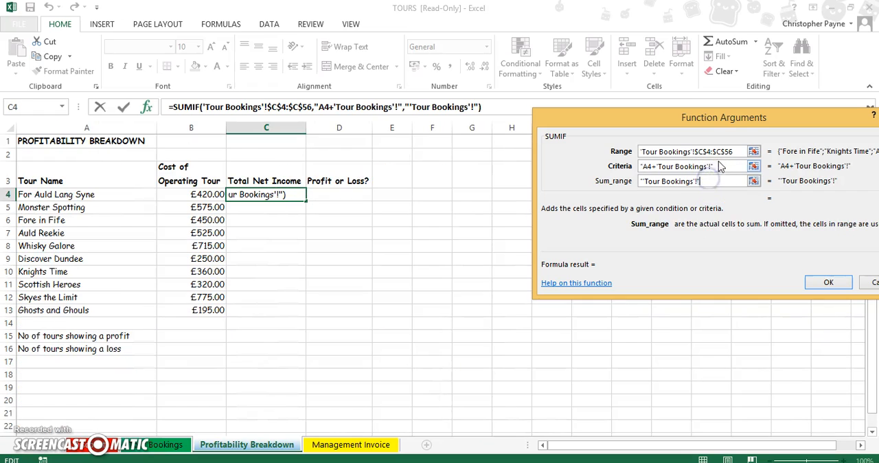
Remove the stray Tour Bookings references from the SUMIF criteria and sum range, leaving only A4 as the criteria.
click(714, 167)
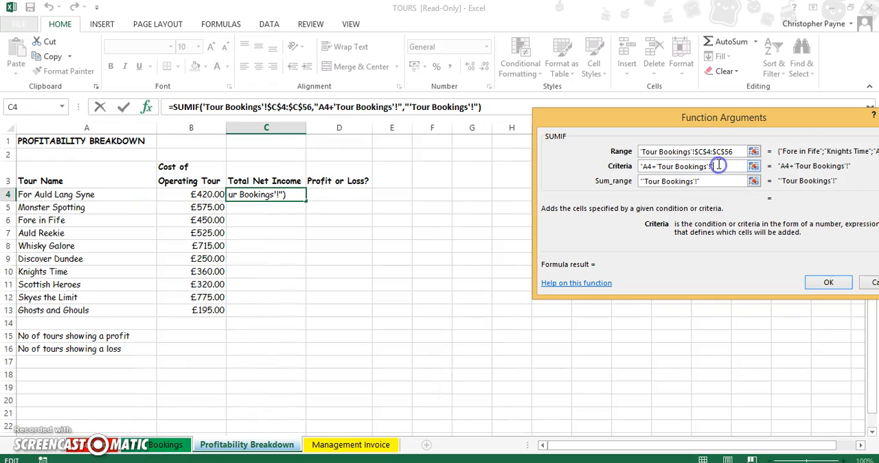
key(BackSpace)
key(BackSpace)
key(BackSpace)
key(BackSpace)
key(BackSpace)
key(BackSpace)
key(BackSpace)
key(BackSpace)
key(BackSpace)
key(BackSpace)
key(BackSpace)
key(BackSpace)
key(BackSpace)
key(BackSpace)
key(BackSpace)
key(BackSpace)
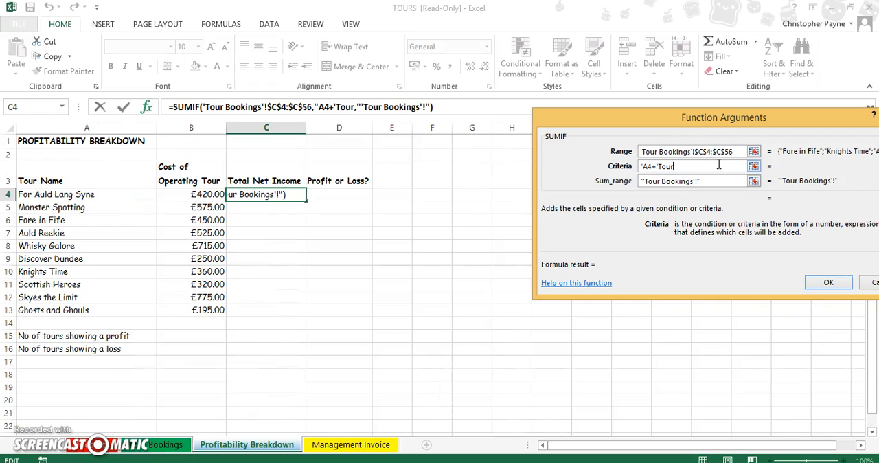
key(BackSpace)
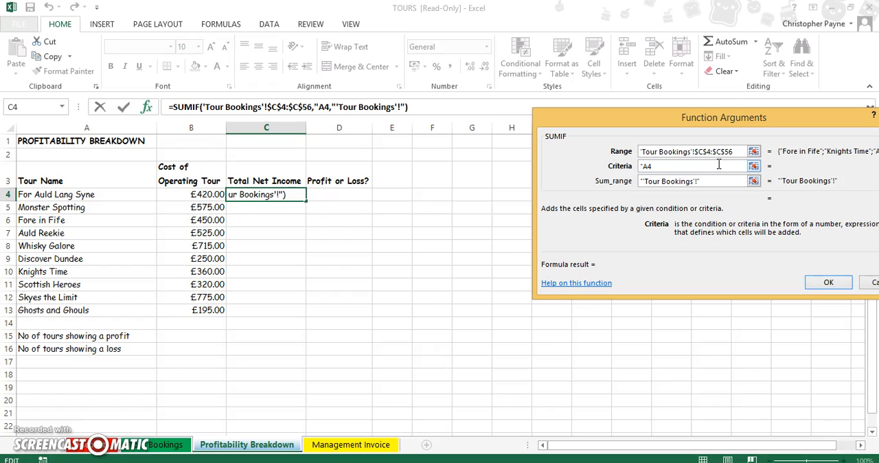
click(717, 181)
key(BackSpace)
key(BackSpace)
key(BackSpace)
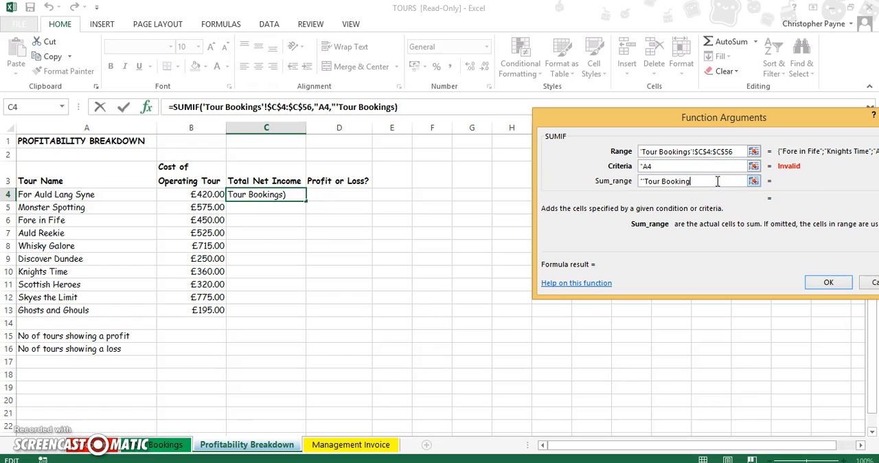
key(BackSpace)
key(BackSpace)
key(BackSpace)
key(BackSpace)
key(BackSpace)
key(BackSpace)
key(BackSpace)
key(BackSpace)
key(BackSpace)
key(BackSpace)
key(BackSpace)
key(BackSpace)
key(BackSpace)
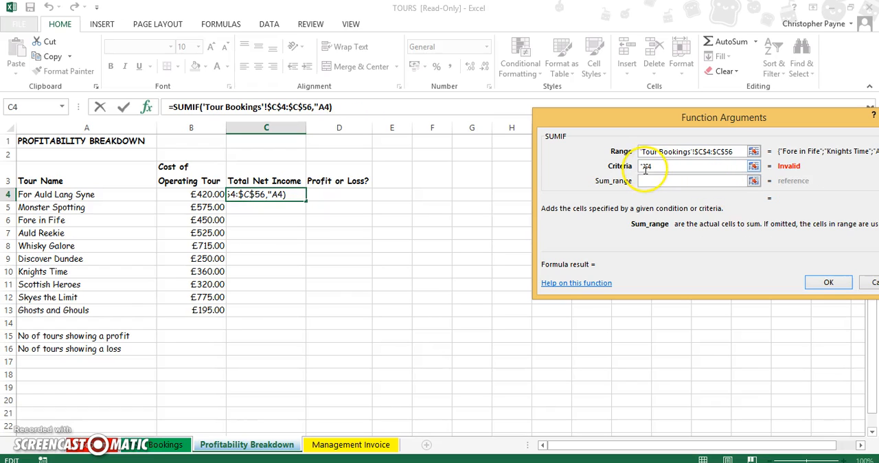
click(646, 167)
key(BackSpace)
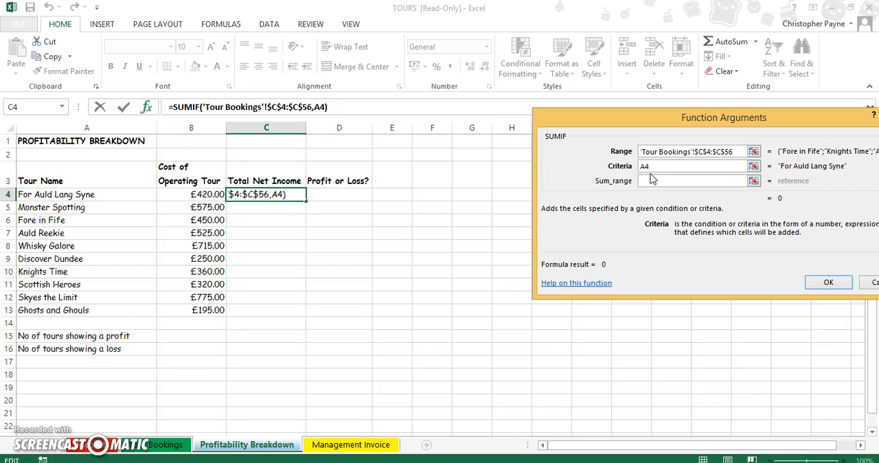
Set the SUMIF sum range to $H$4:$H$56 on the Tour Bookings sheet and complete the formula in C4.
click(651, 180)
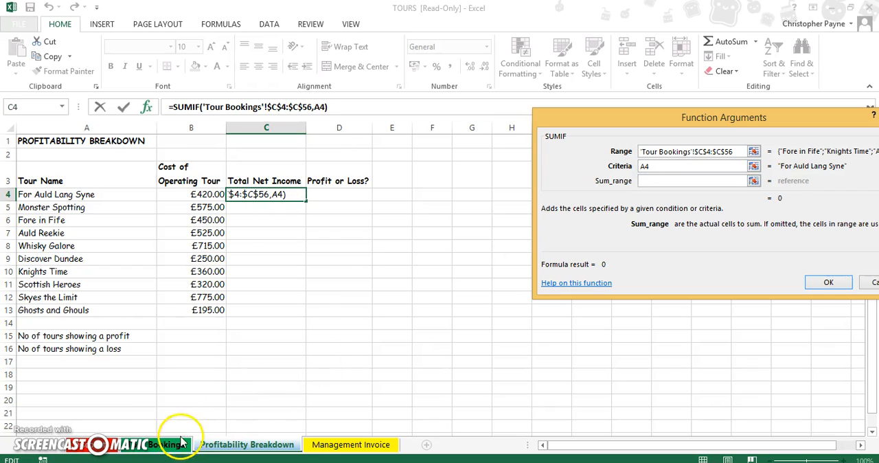
click(168, 444)
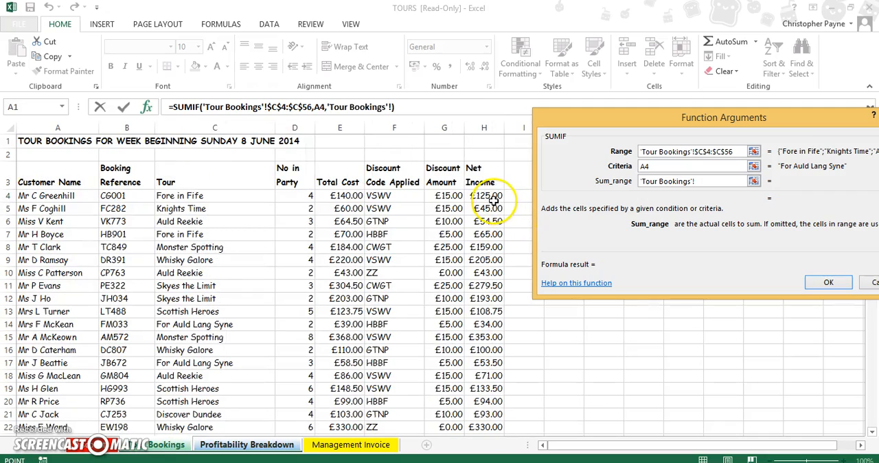
drag(489, 197, 475, 416)
click(699, 181)
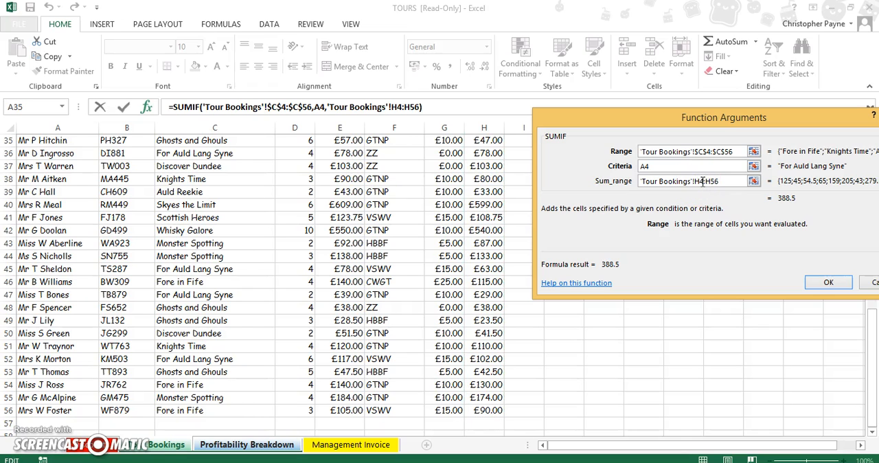
key(F4)
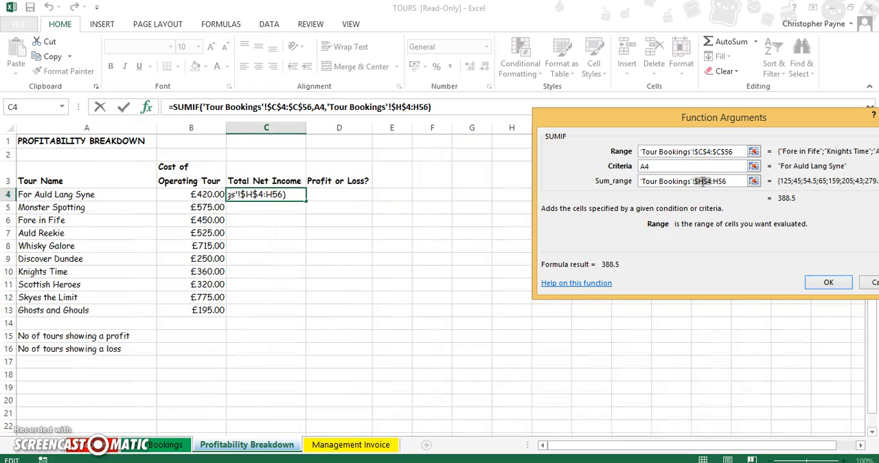
click(718, 182)
key(F4)
click(828, 283)
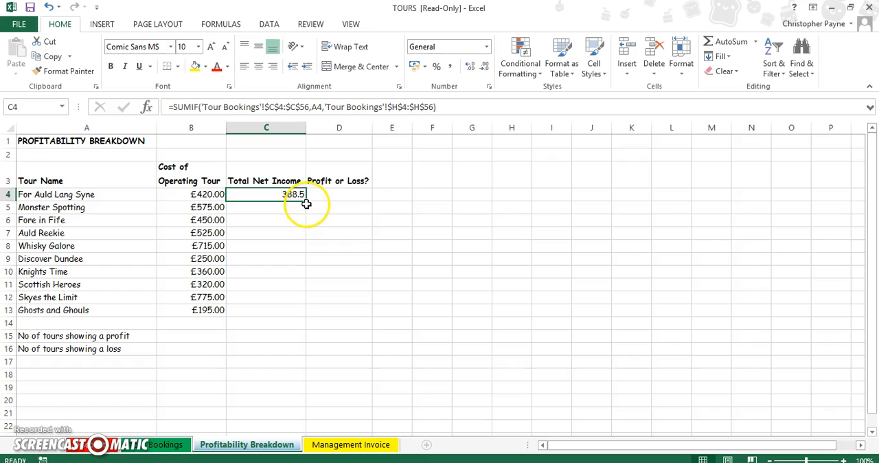
Format the total net income in C4 as Currency and fill the formula down to C13.
click(486, 47)
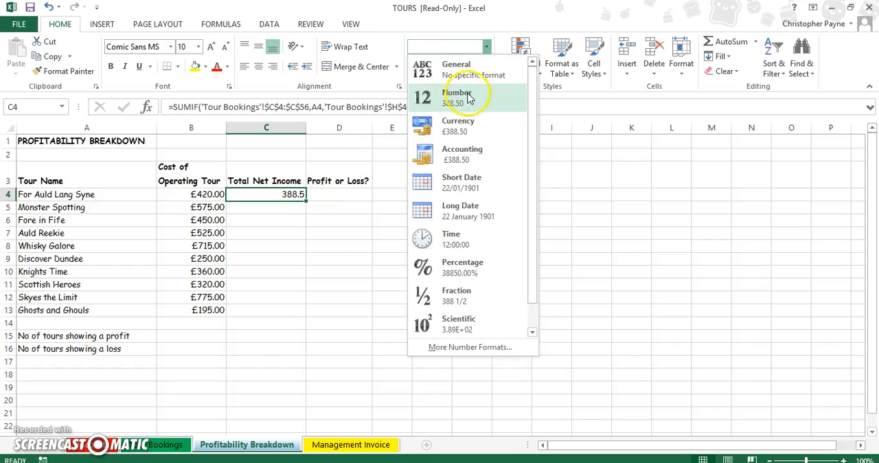
click(458, 126)
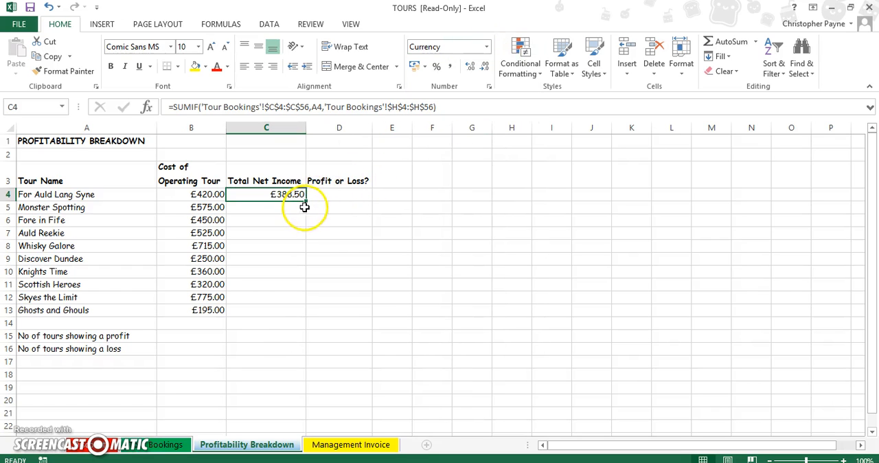
drag(304, 202, 294, 319)
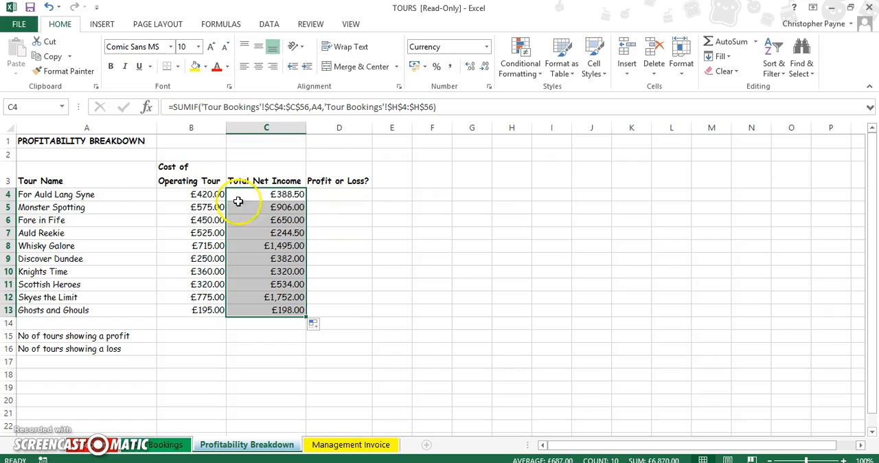
Start an IF function in D4 under Profit or Loss? with the logical test B4>C4.
click(362, 219)
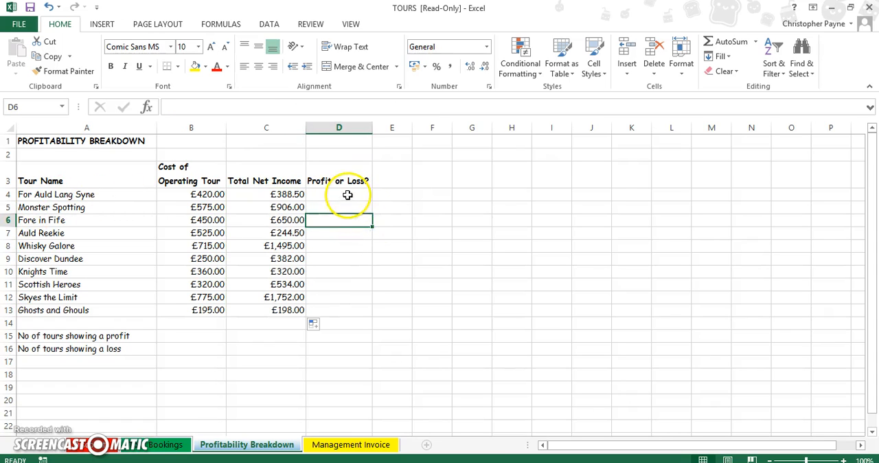
click(348, 195)
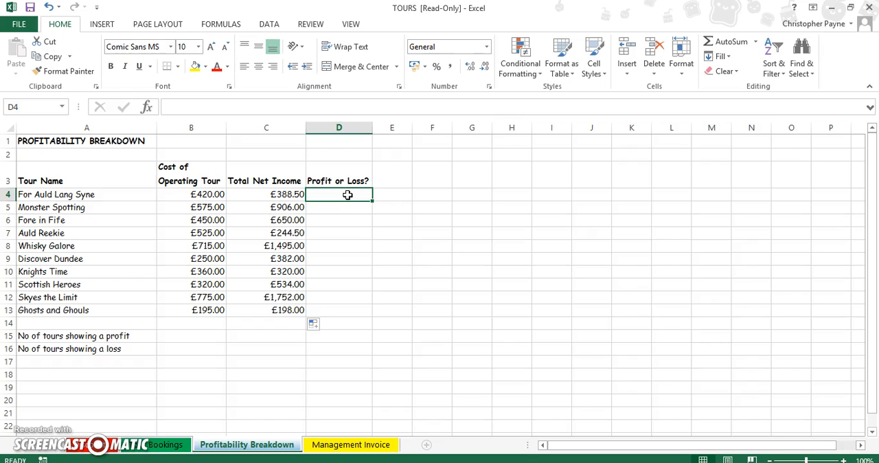
click(146, 107)
click(613, 197)
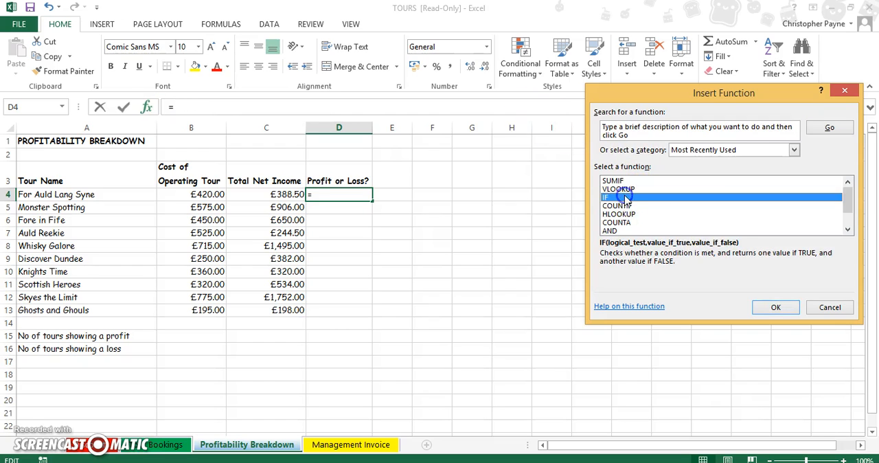
click(776, 309)
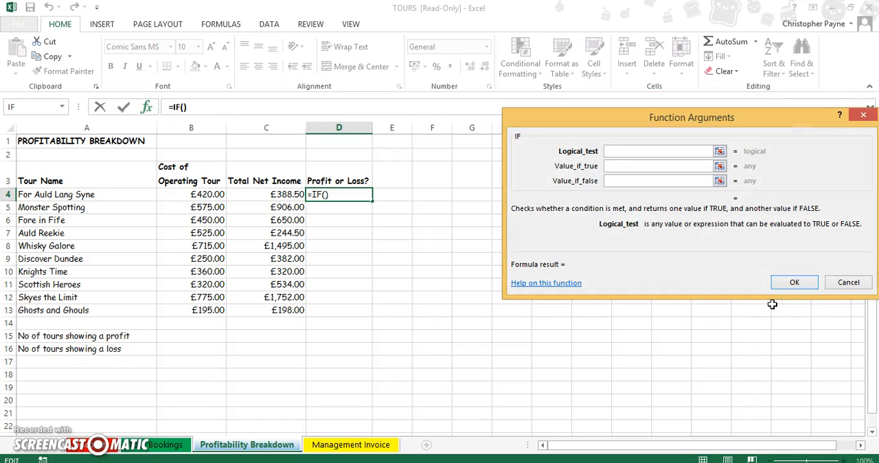
click(191, 195)
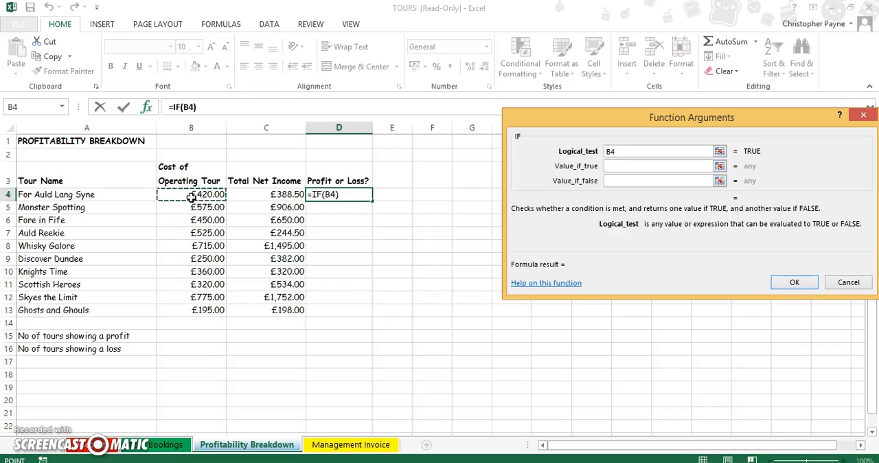
text(>)
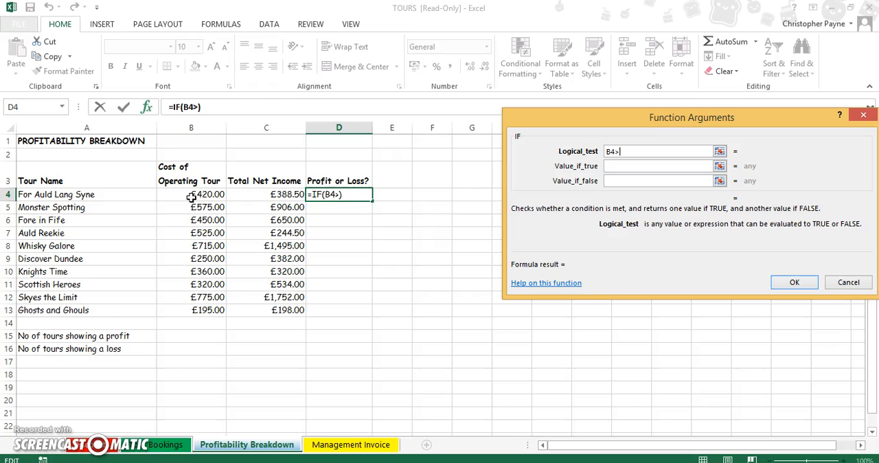
click(276, 195)
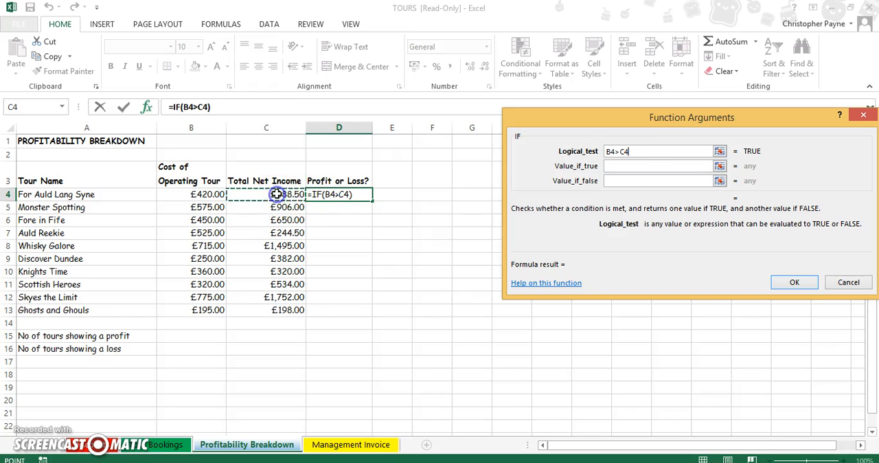
Make the IF return Loss when true and Profit when false, and fill the formula from D4 down to D13.
click(641, 165)
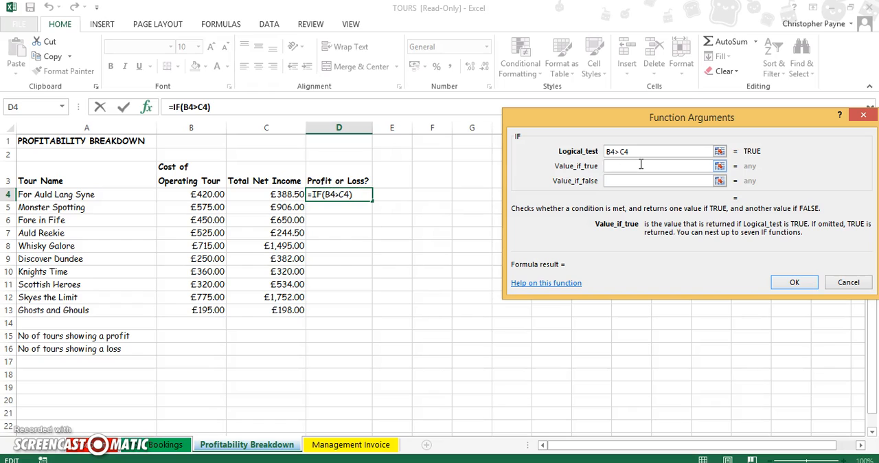
key(Tab)
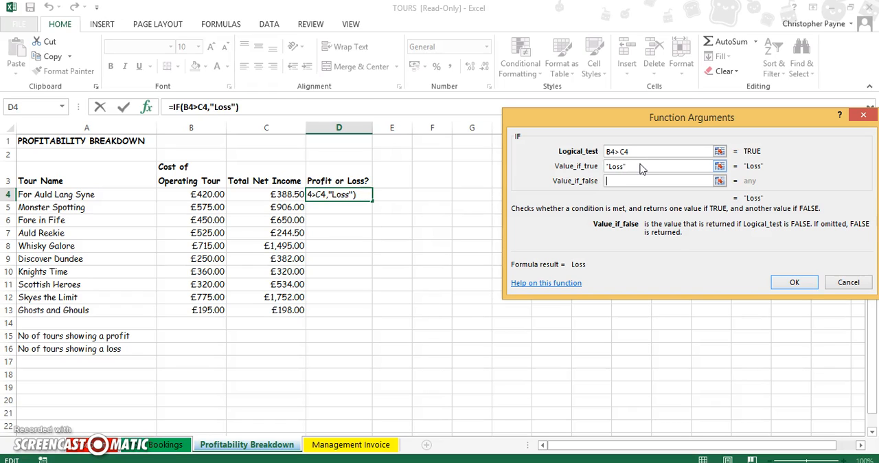
text(Profit)
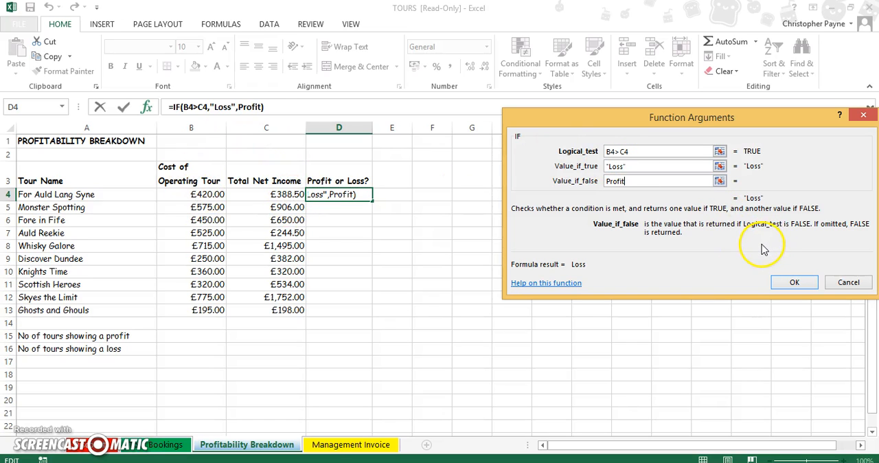
click(792, 283)
drag(371, 201, 366, 270)
drag(366, 316, 365, 317)
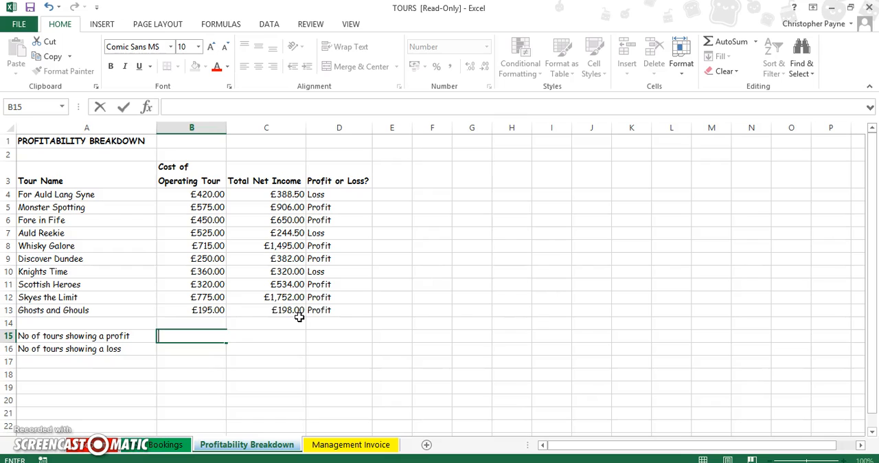
Start a COUNTIF function in B15 for the tours showing a profit, with Profit as the criteria.
click(257, 351)
click(206, 336)
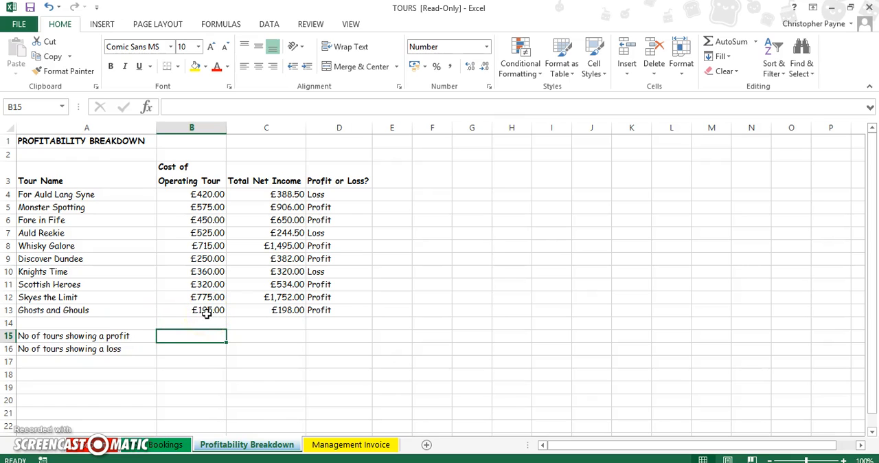
click(147, 106)
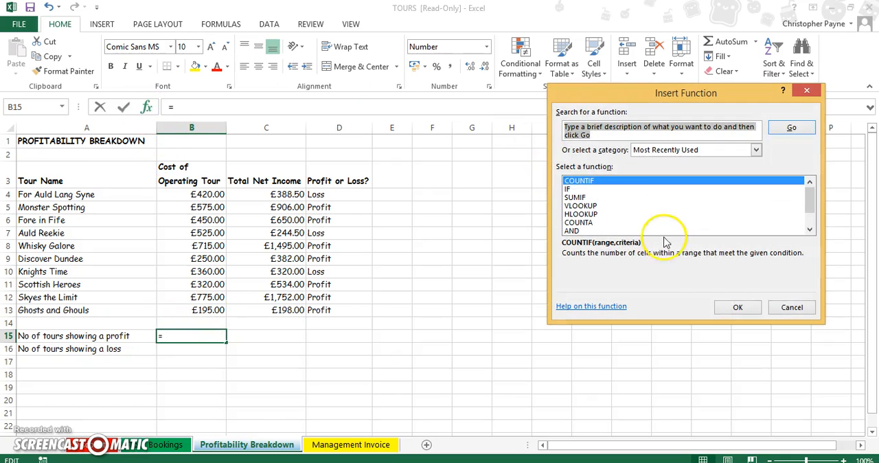
click(738, 307)
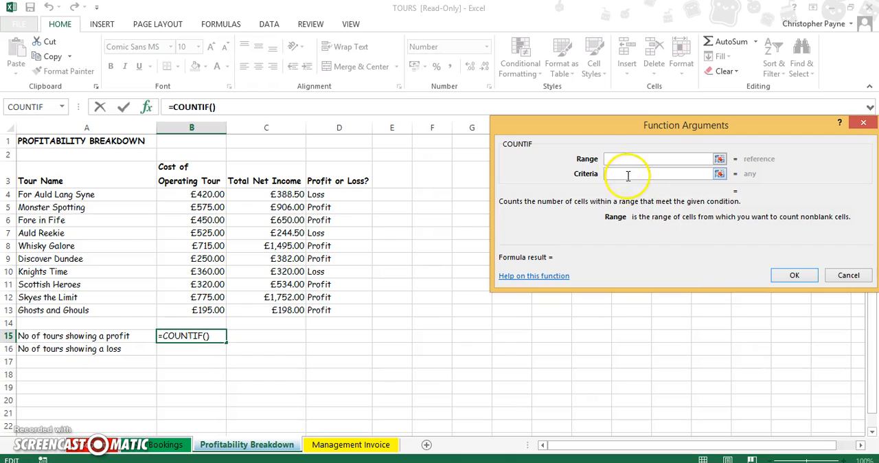
click(627, 177)
text(Profit)
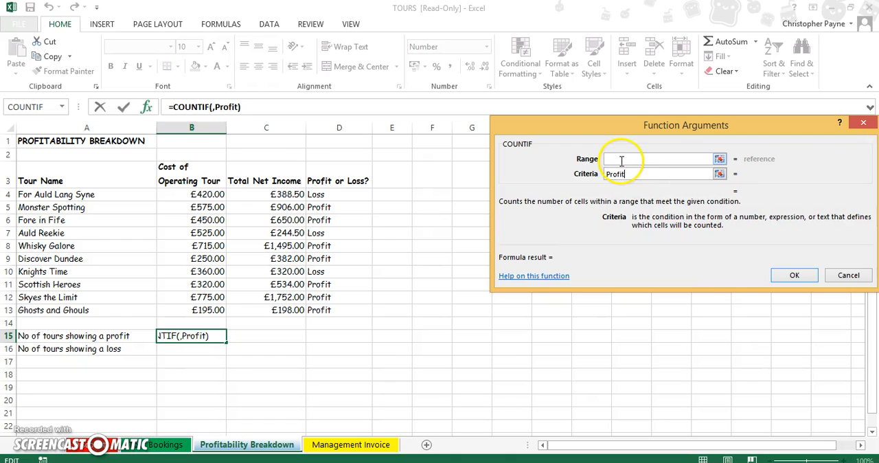
Set the COUNTIF range to $D$4:$D$13 as absolute references and complete the formula in B15.
click(621, 160)
drag(340, 194, 348, 306)
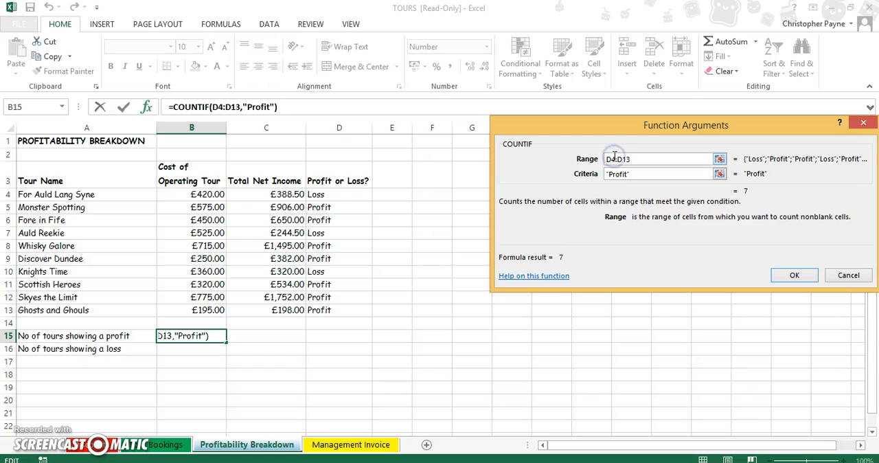
key(F4)
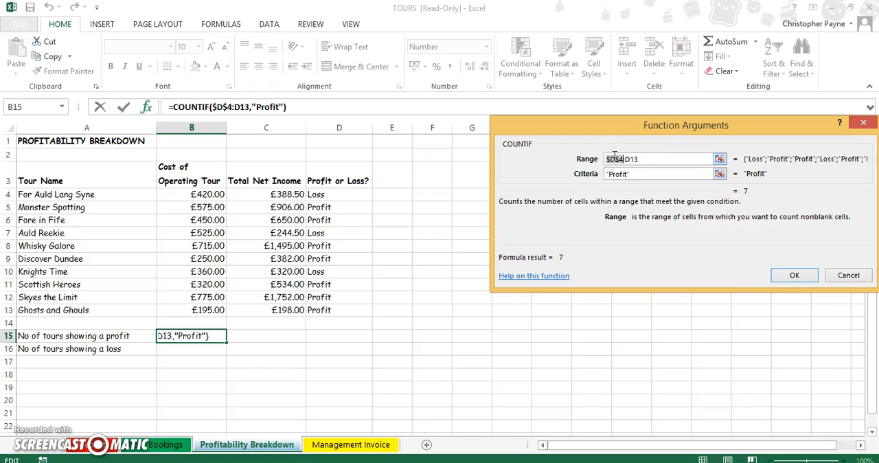
click(633, 161)
key(F4)
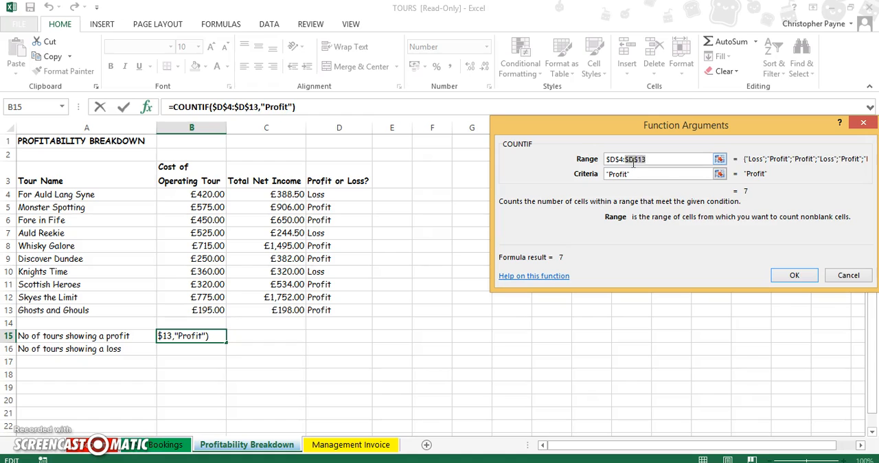
click(800, 273)
Count the tours showing a loss in B16 with a COUNTIF over D4:D14 and the criteria Loss.
click(214, 352)
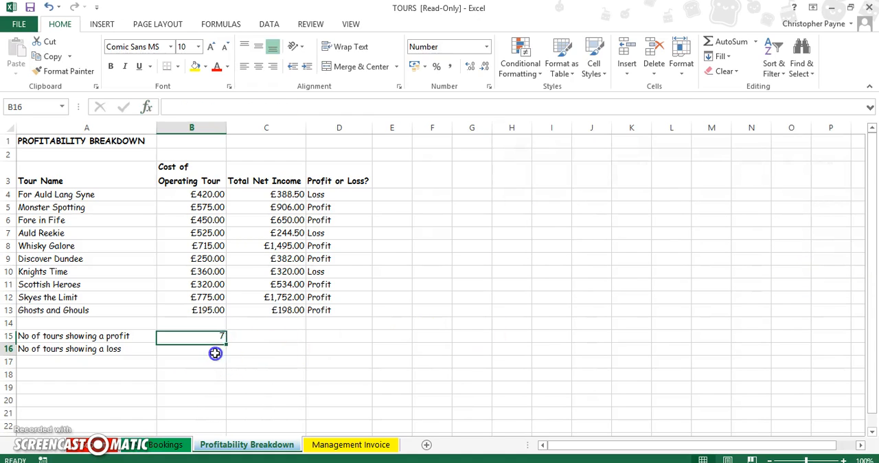
click(146, 106)
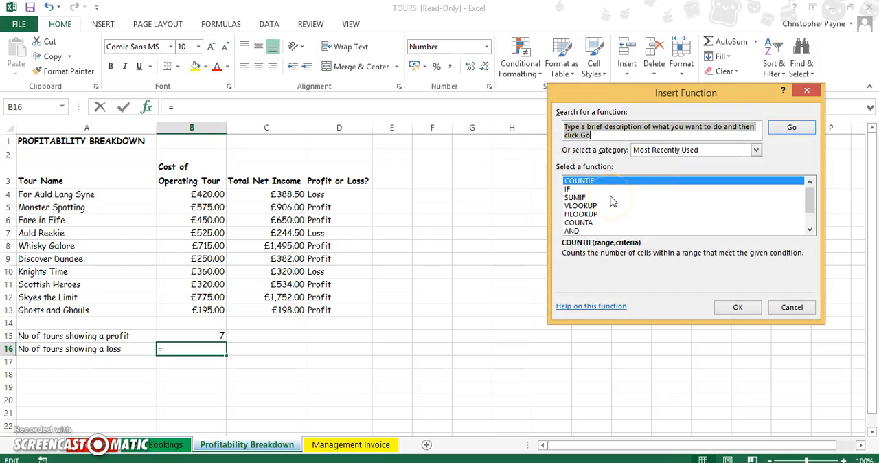
click(738, 307)
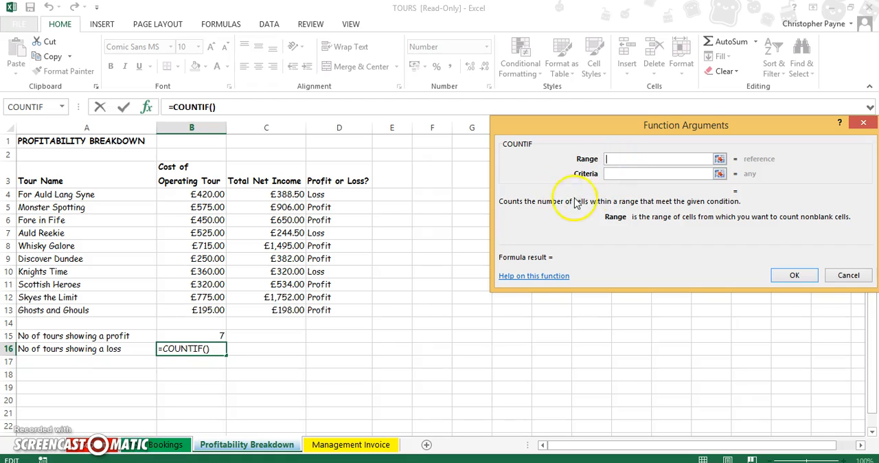
drag(364, 198, 352, 319)
click(626, 173)
text(Loss)
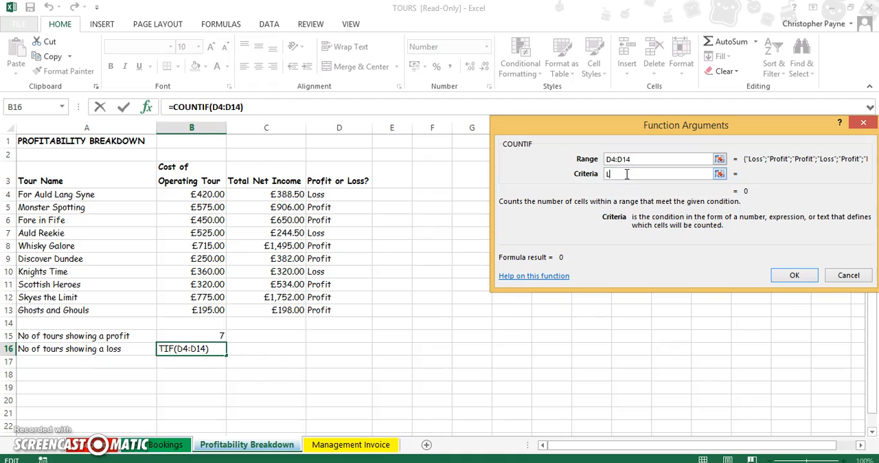
click(794, 275)
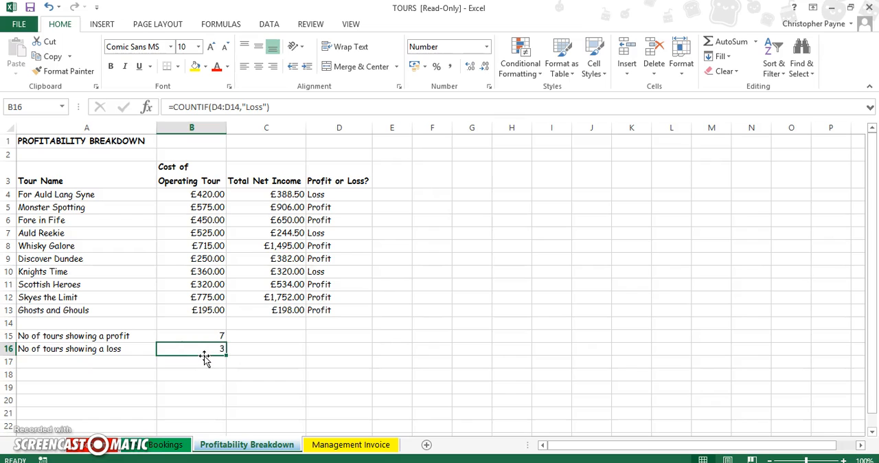
click(202, 235)
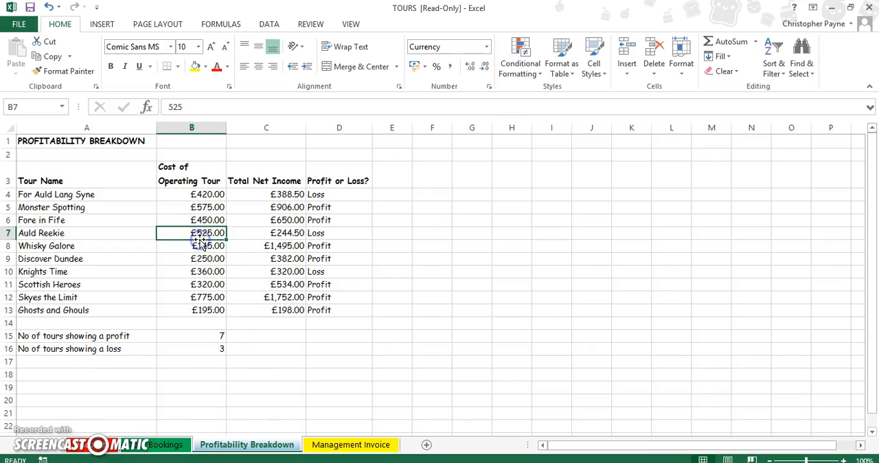
click(275, 220)
click(338, 217)
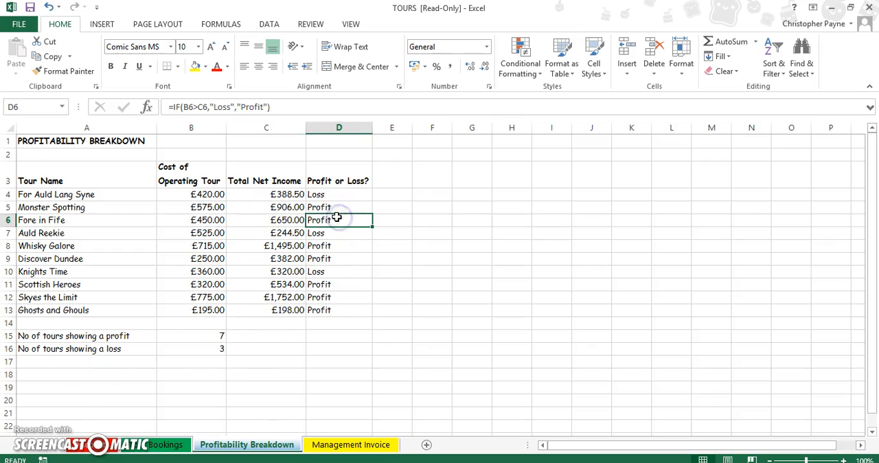
Read invoice task (c) in the exam PDF in Adobe Reader and return to the TOURS workbook in Excel.
click(34, 453)
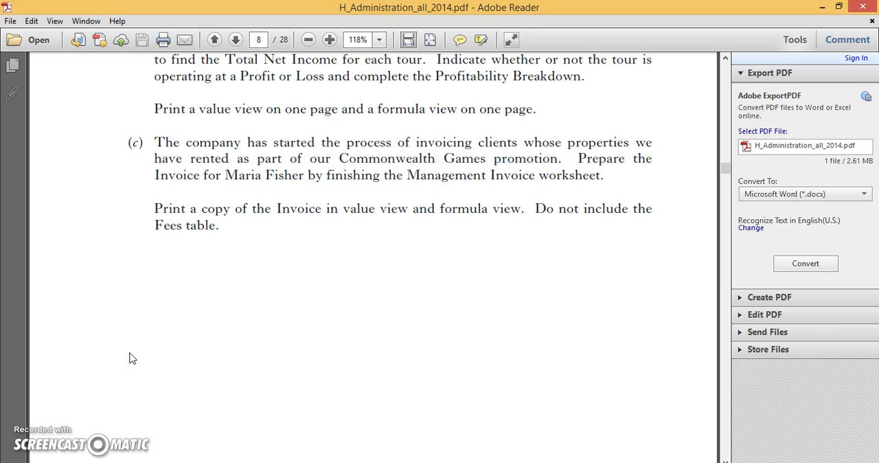
click(157, 453)
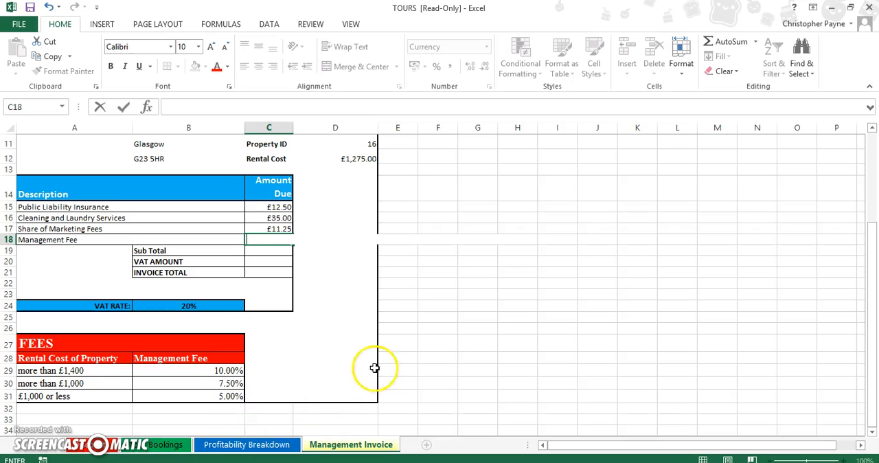
Review the Amount Due entries in C15:C18 and the FEES table's rental cost bands on the invoice.
drag(871, 273, 870, 250)
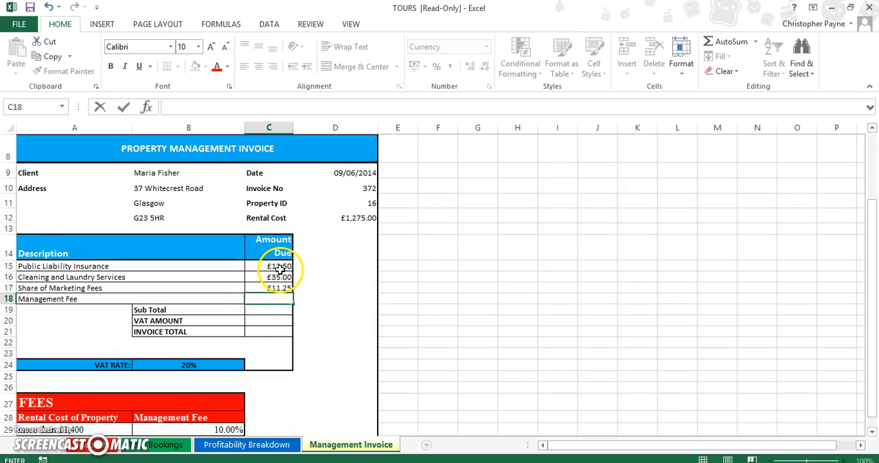
click(280, 267)
click(279, 277)
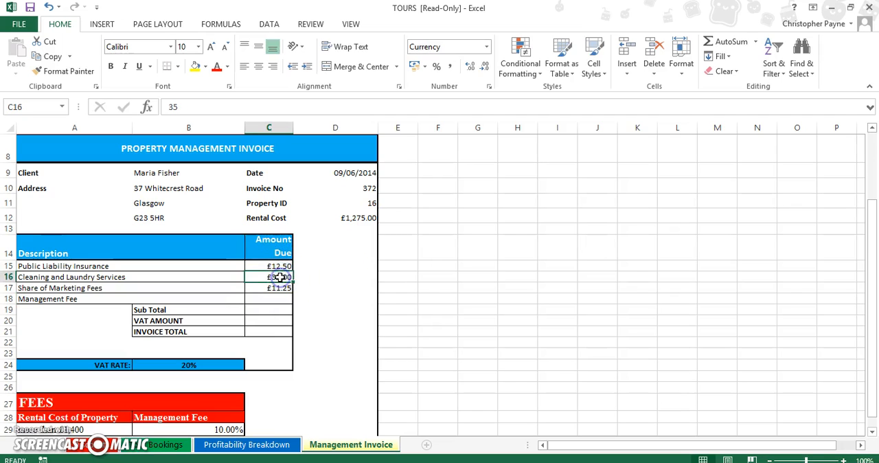
click(278, 289)
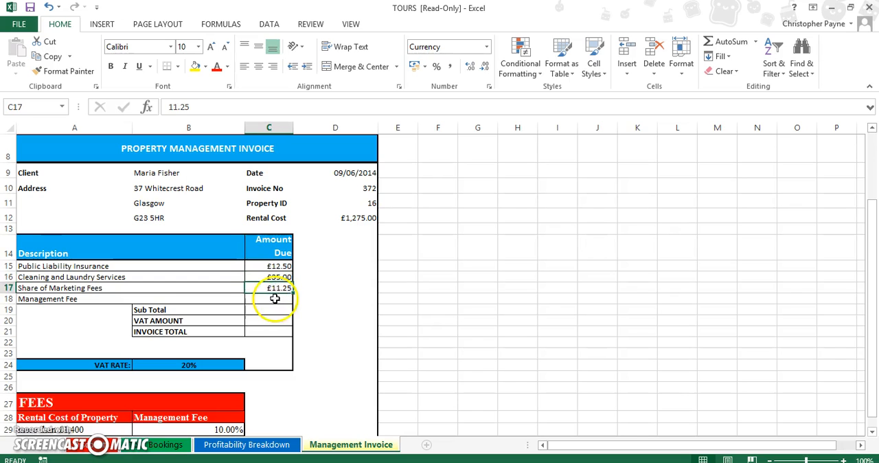
click(275, 298)
drag(870, 298, 872, 347)
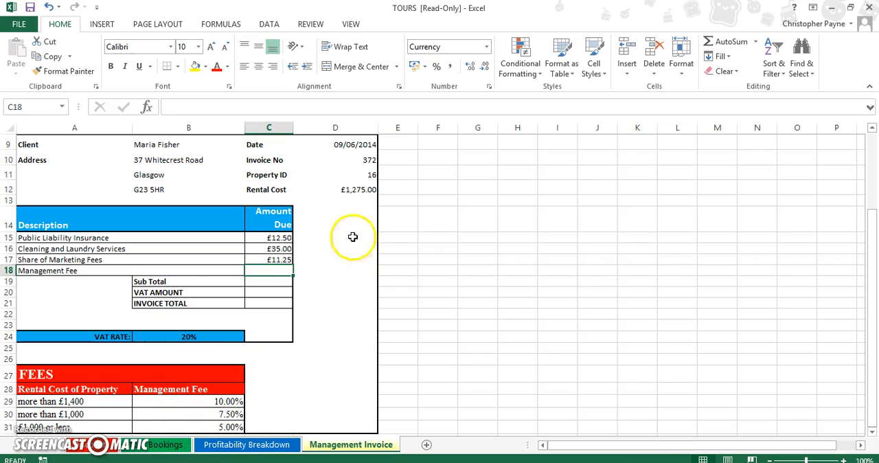
drag(873, 284, 866, 298)
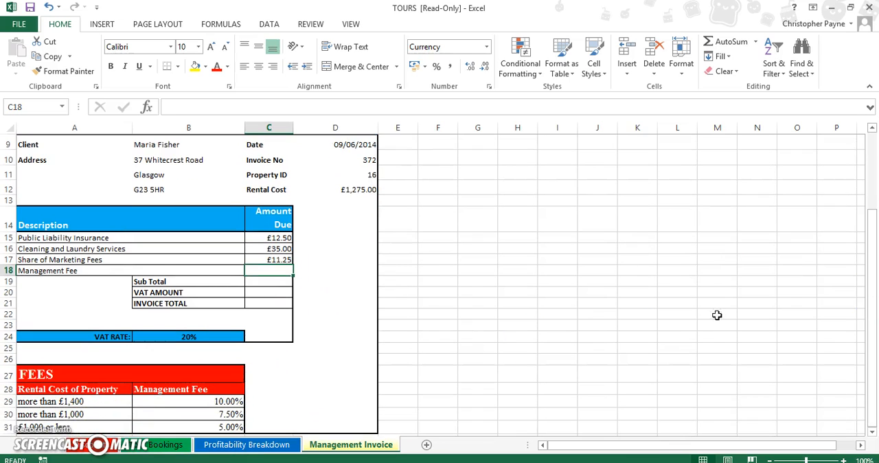
click(93, 405)
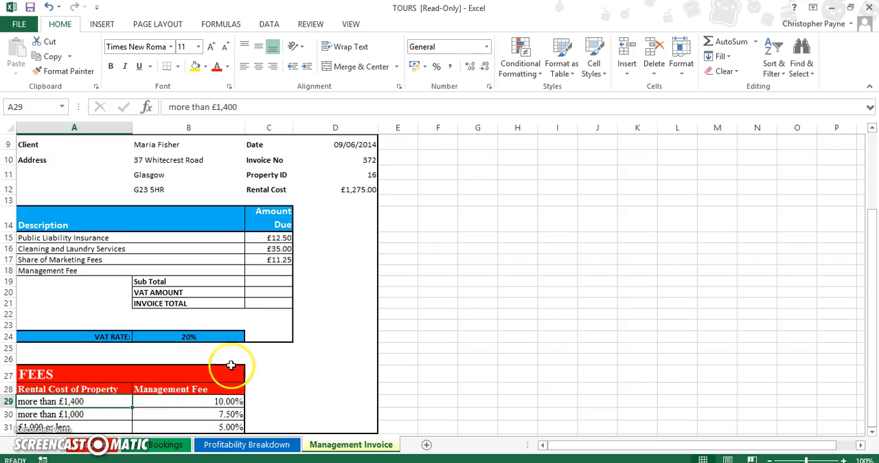
Start an IF function in the Management Fee cell C18 with the logical test D12<=100.
click(264, 272)
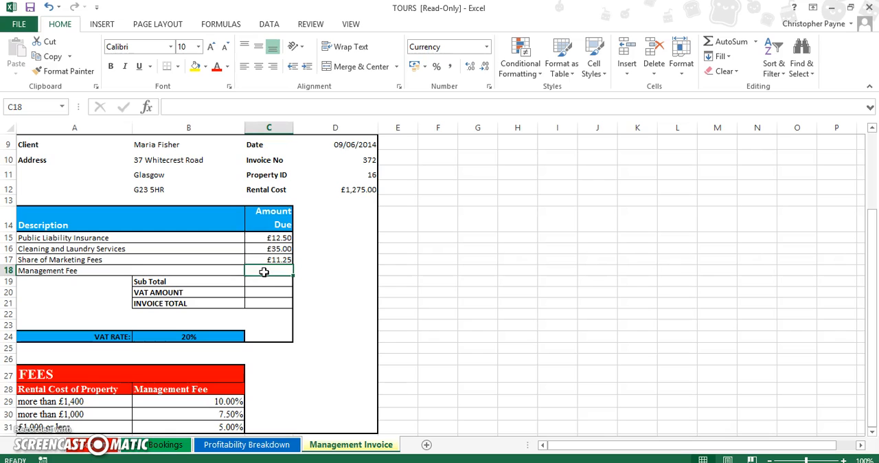
click(146, 108)
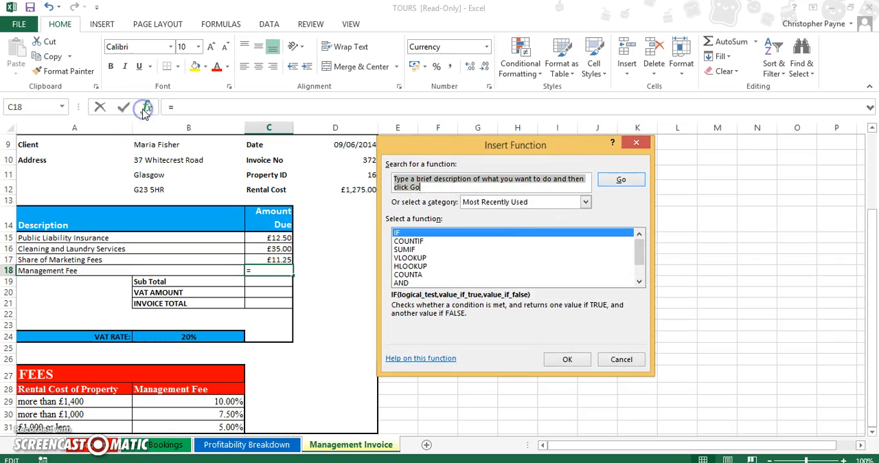
click(568, 359)
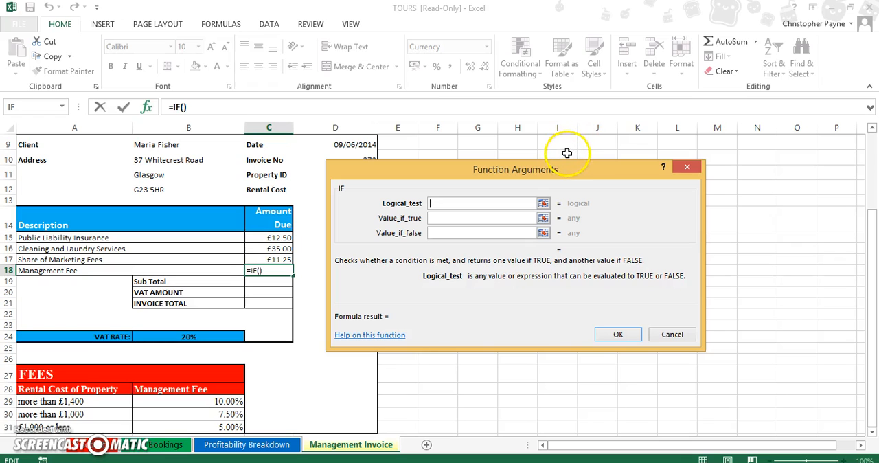
drag(568, 169, 654, 149)
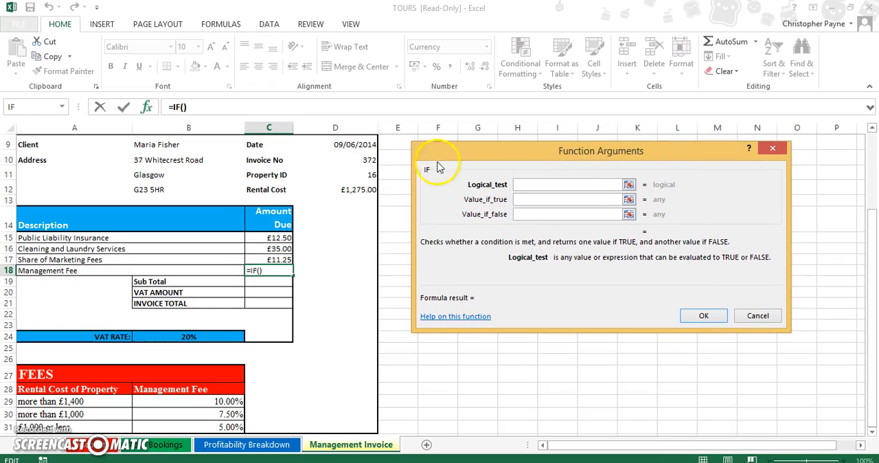
click(361, 194)
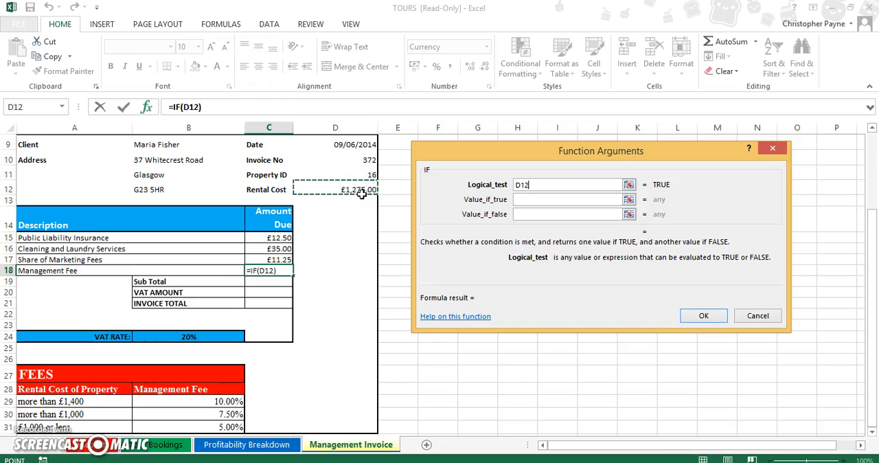
text(<=100)
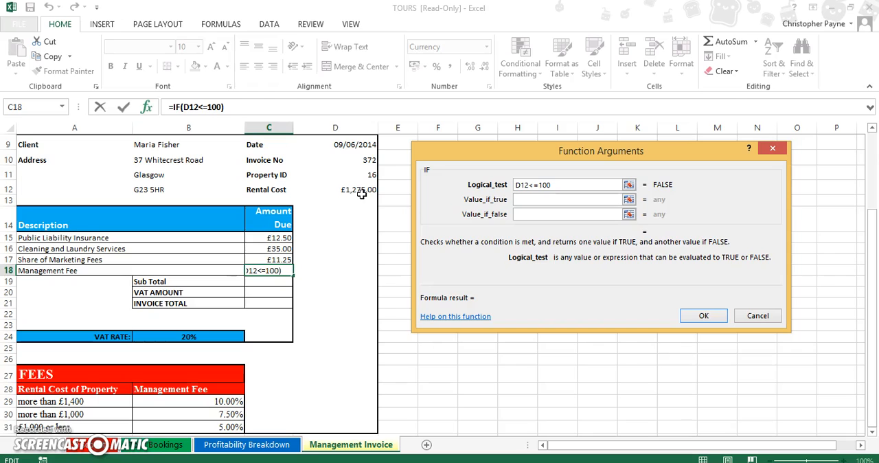
Set the IF function's value if true to D12*$B$31, with the fee rate as an absolute reference.
click(527, 200)
click(361, 190)
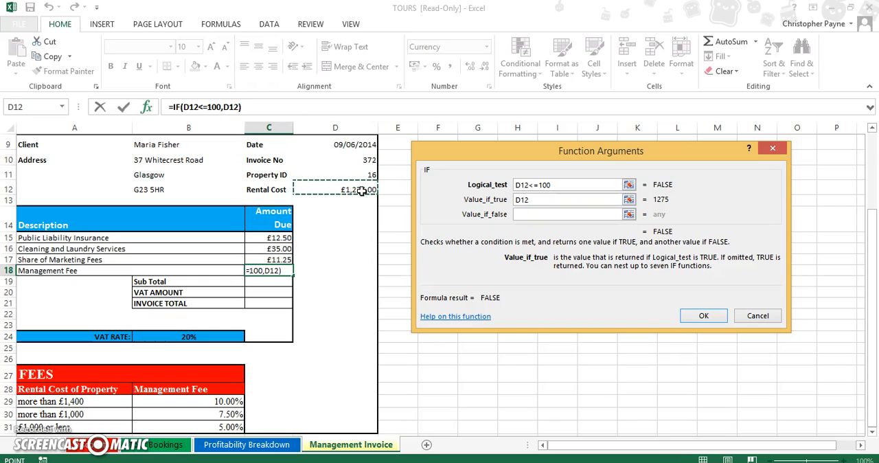
text(*)
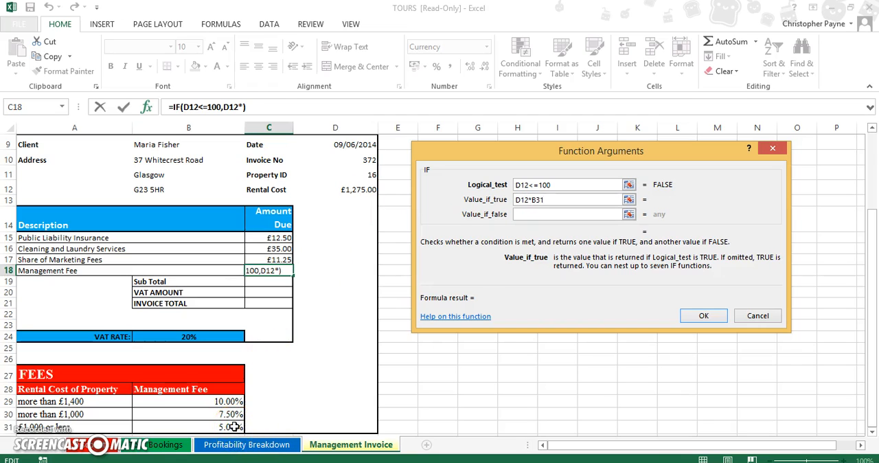
click(536, 198)
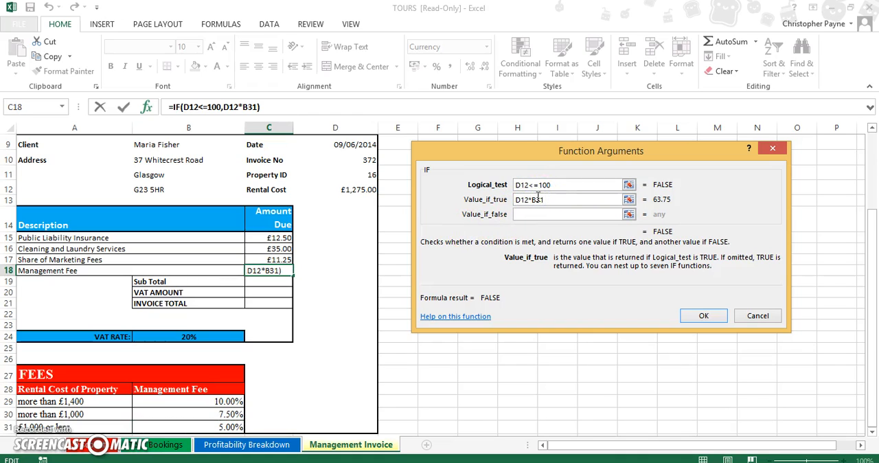
key(F4)
Nest a second IF function as the value if false, with the logical test D12>100.
click(529, 216)
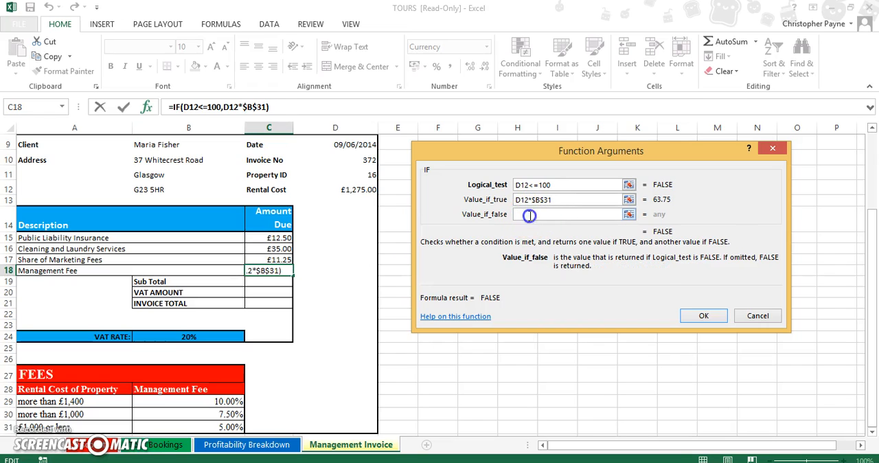
click(63, 108)
click(56, 123)
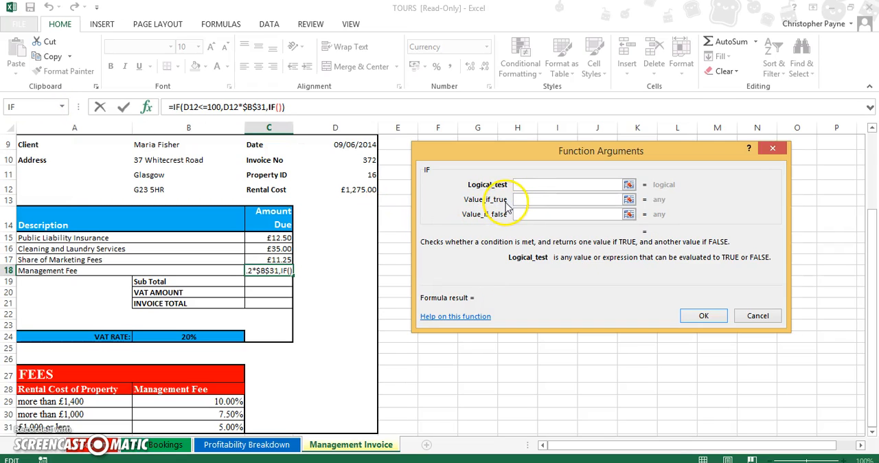
click(364, 192)
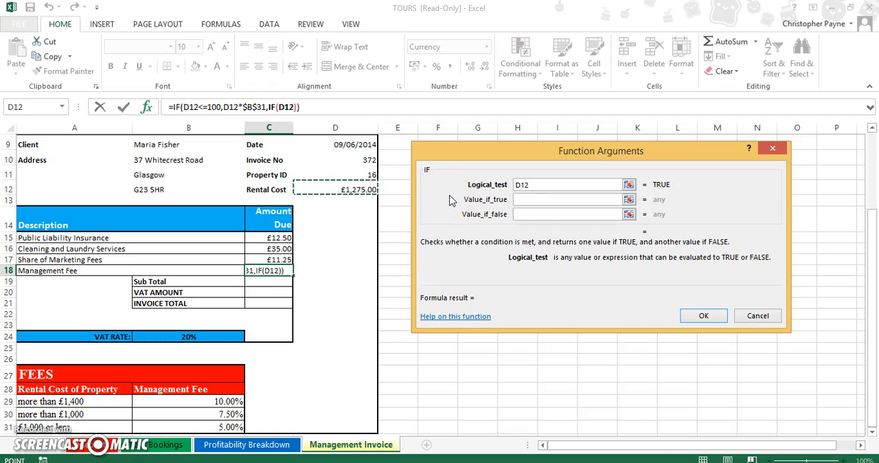
text(>100)
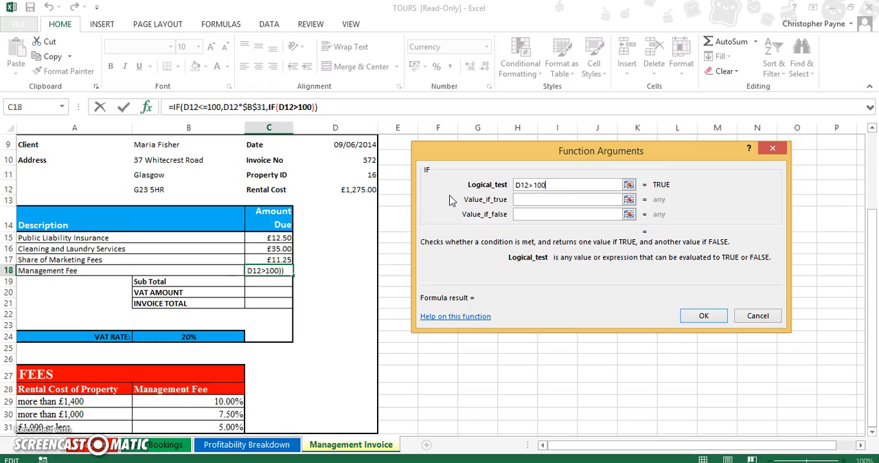
Set the second IF's value if true to D12*$B$30, with B30 as an absolute reference.
click(546, 200)
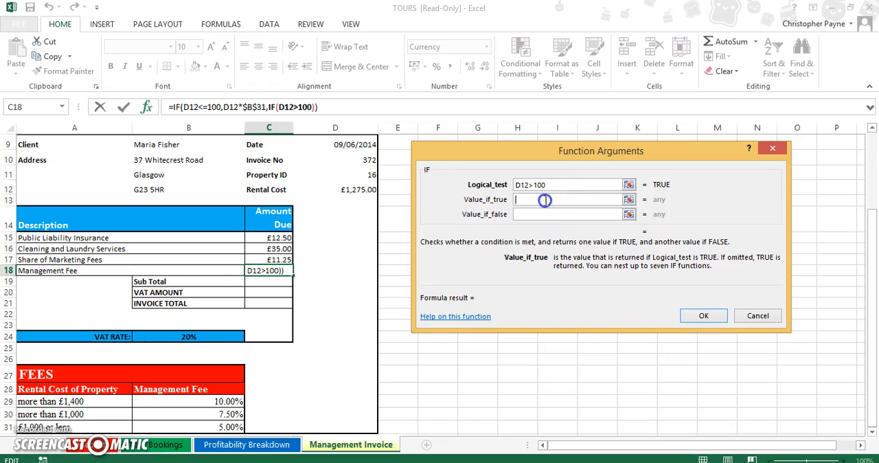
click(353, 190)
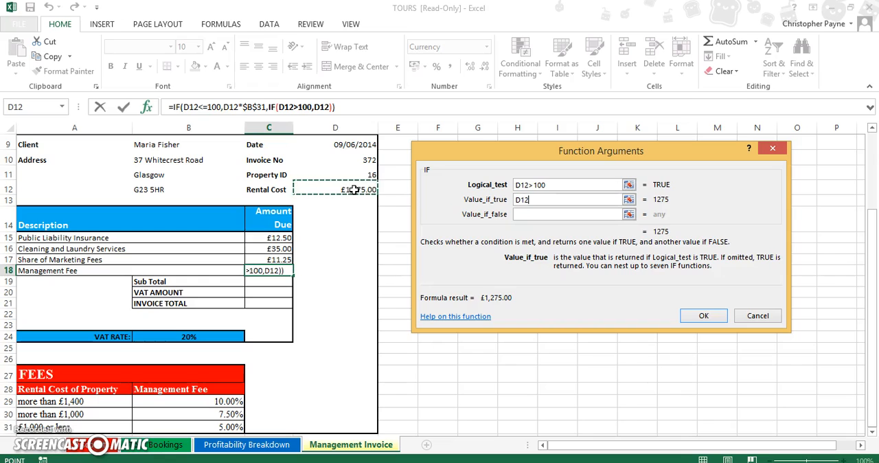
text(*)
click(217, 416)
click(536, 201)
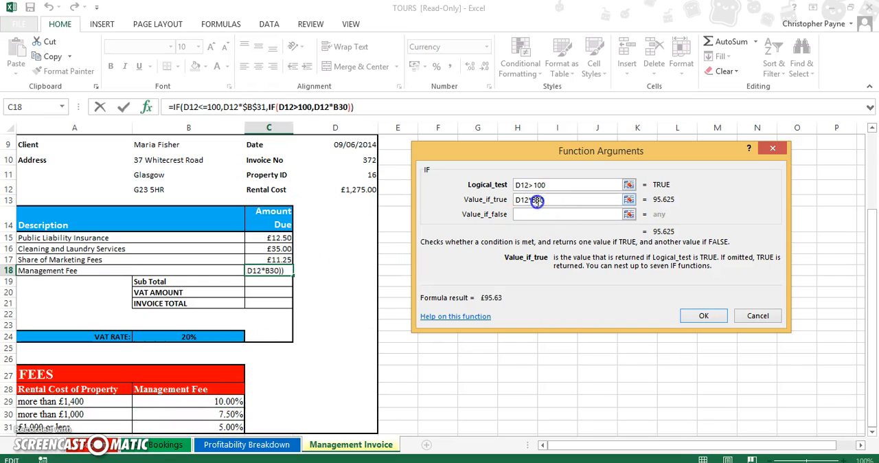
key(F4)
Nest a third IF function as the second IF's value if false, with the logical test D12>=1400.
click(534, 213)
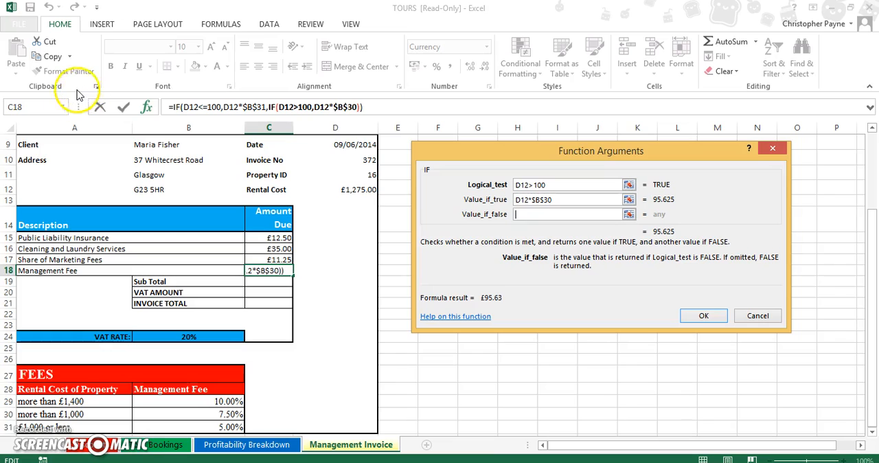
click(63, 107)
click(51, 122)
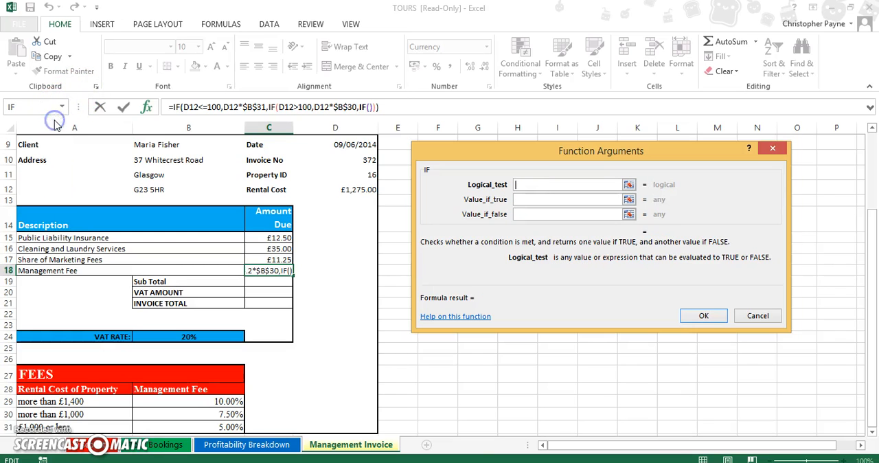
click(359, 191)
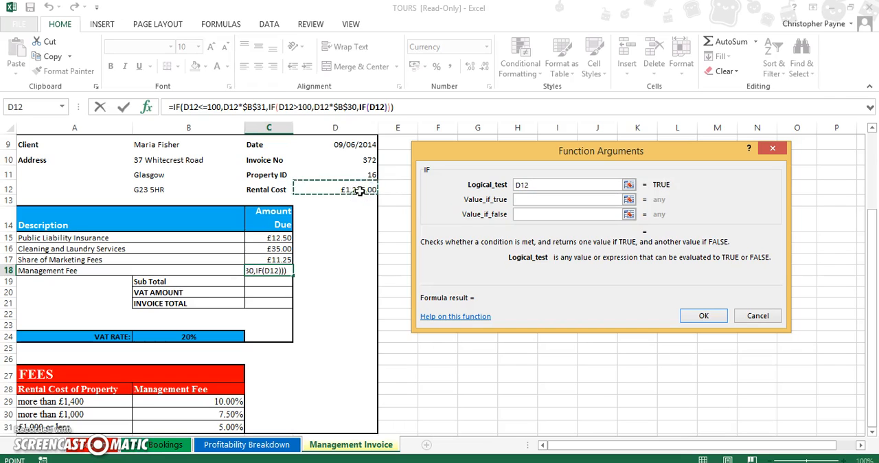
text(=)
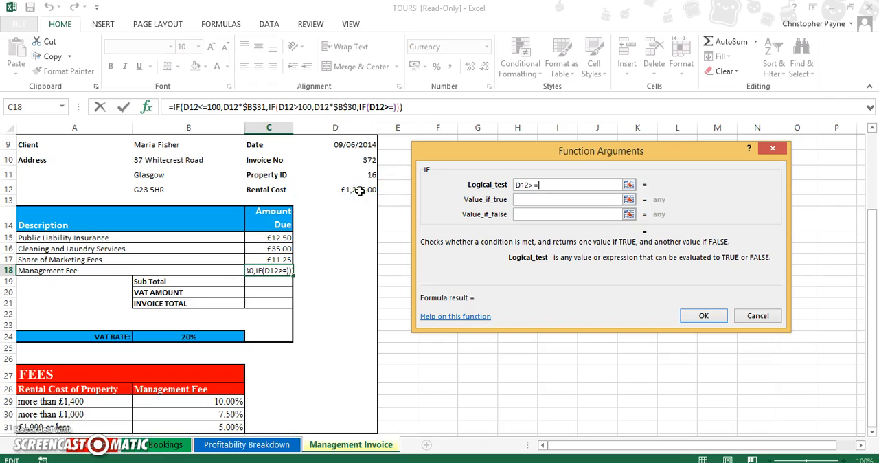
text(1400)
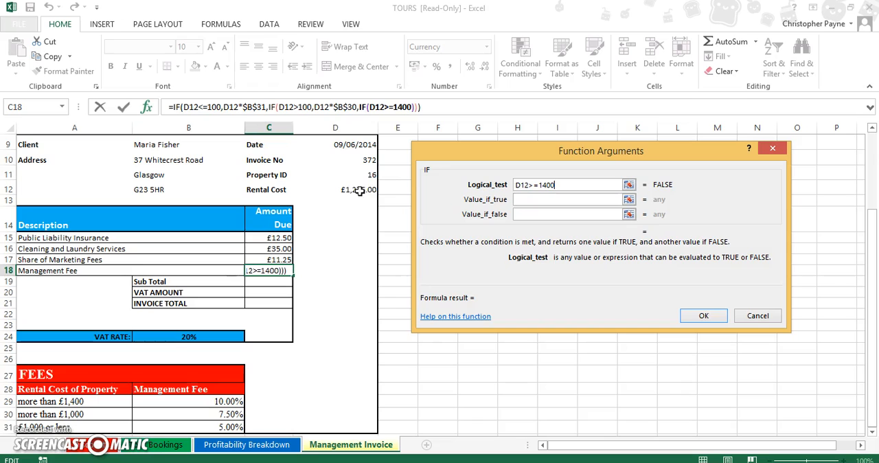
Set the third IF's value if true to $B$29*D12, leave its value if false empty, and complete the formula in C18.
click(538, 199)
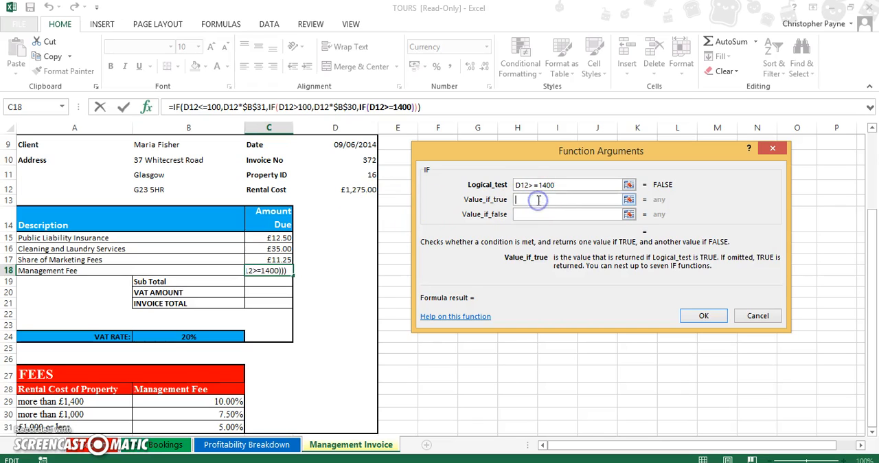
click(220, 404)
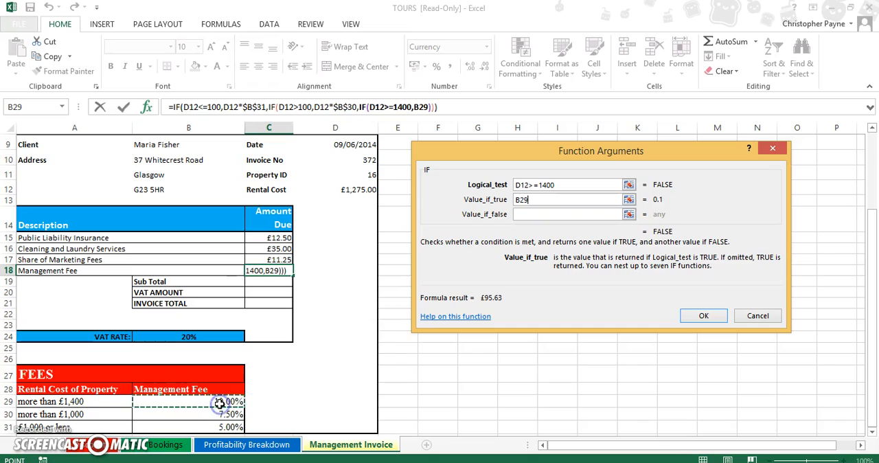
click(522, 199)
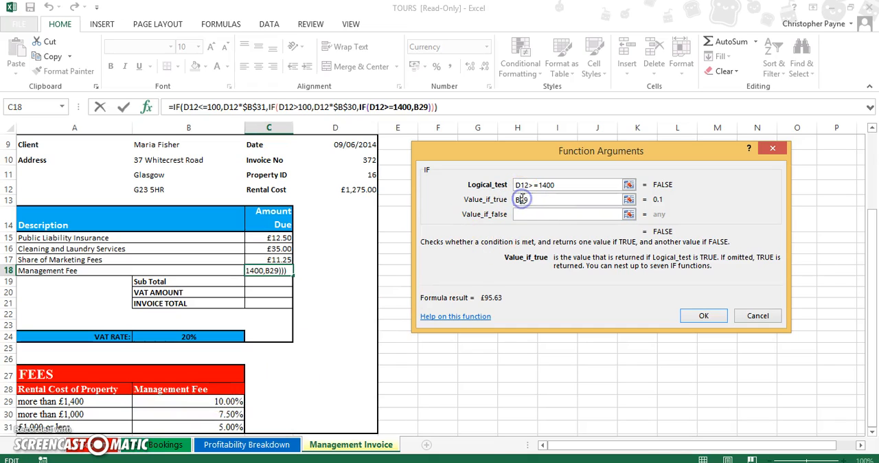
key(F4)
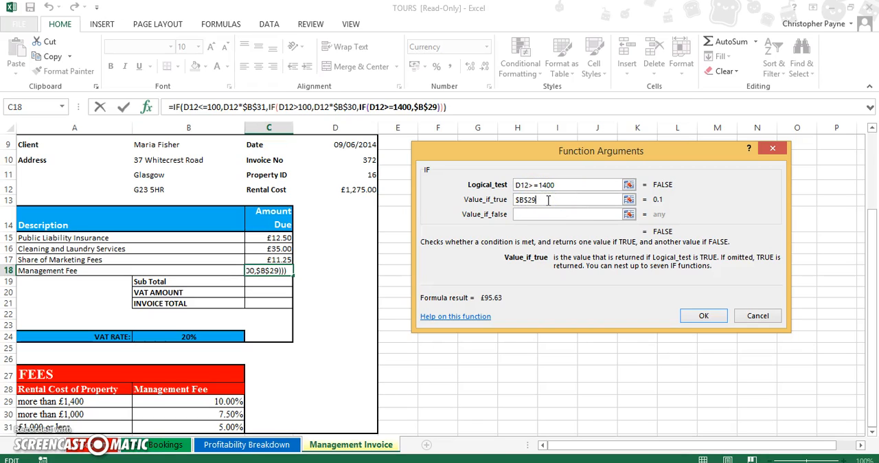
text(*)
click(350, 191)
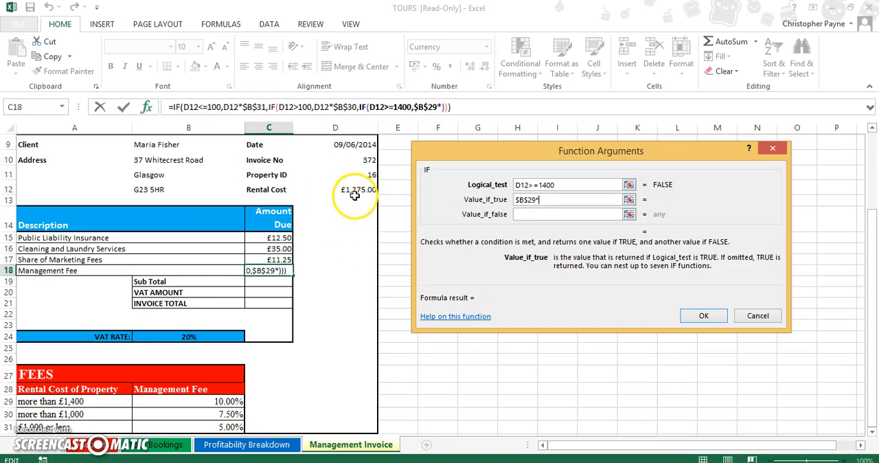
click(569, 215)
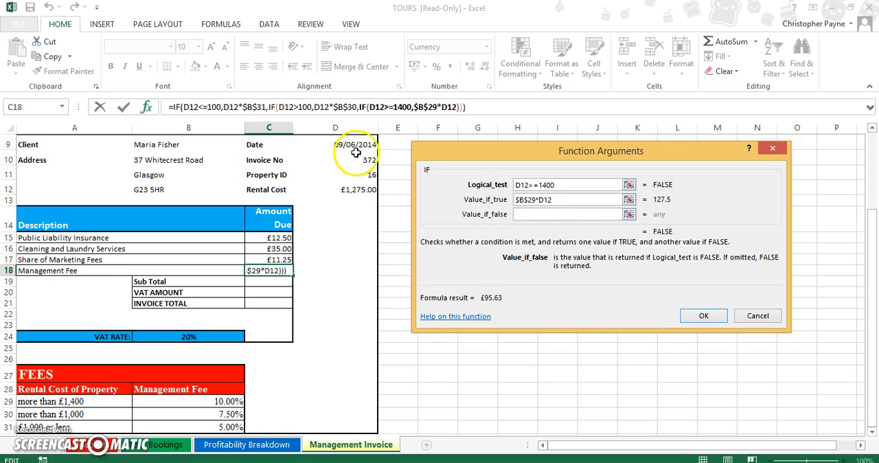
click(708, 316)
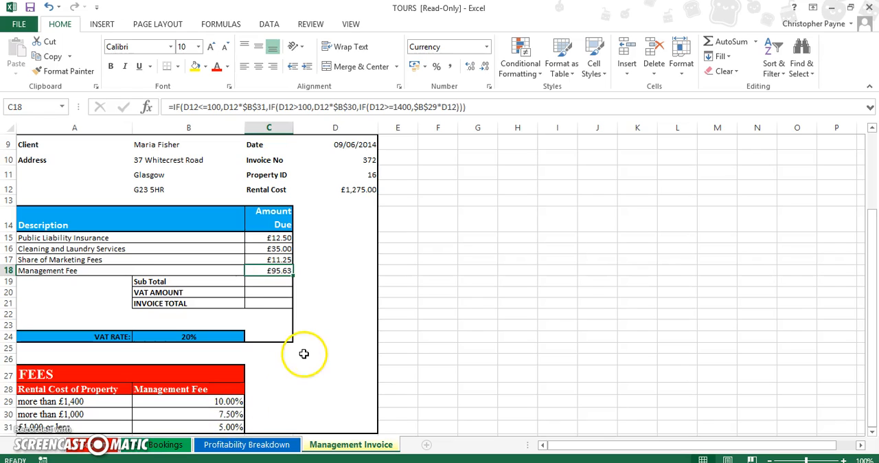
Calculate the Sub Total in C19 with the formula =SUM(C15:C18).
click(270, 281)
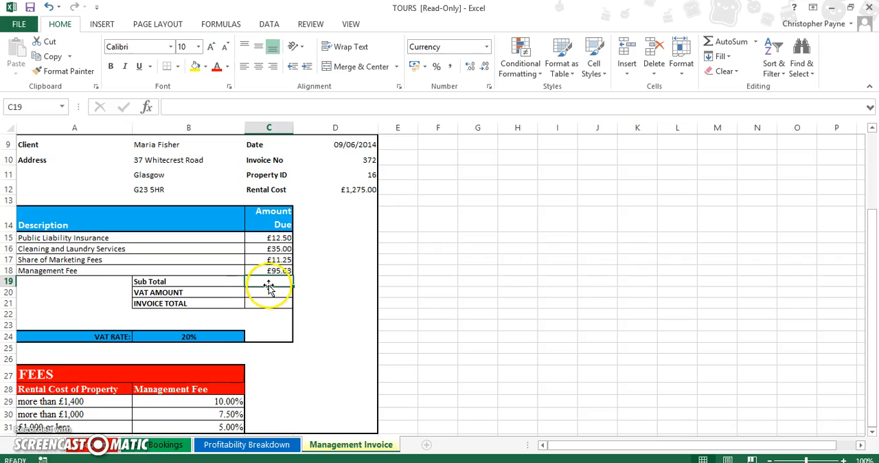
text(sumn)
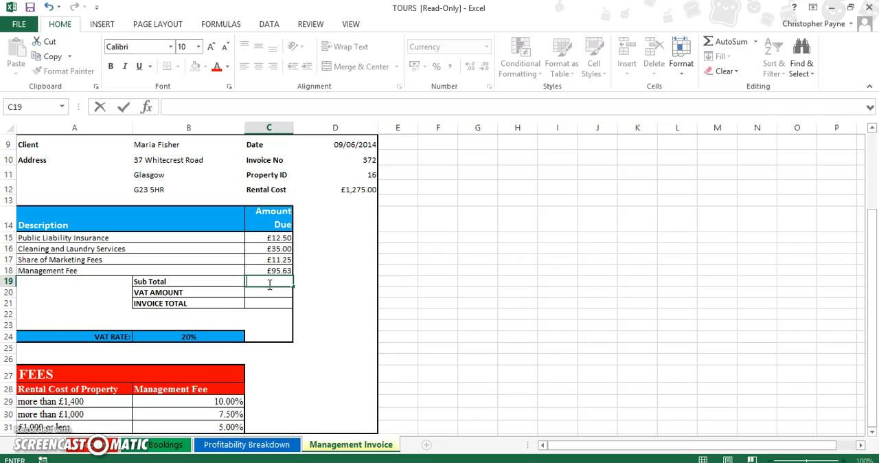
text(=sum()
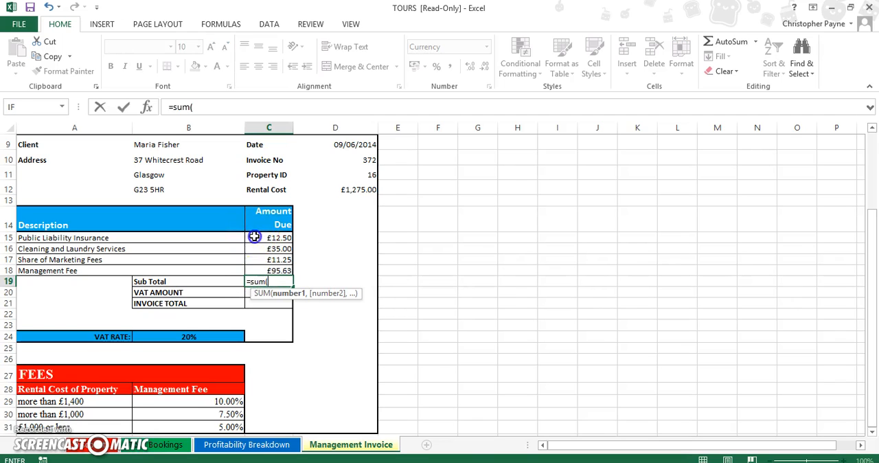
drag(252, 238, 254, 265)
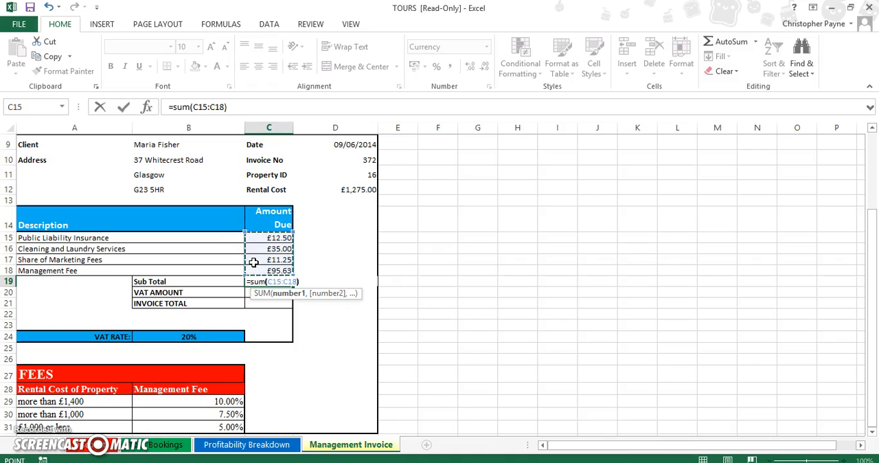
text())
key(Return)
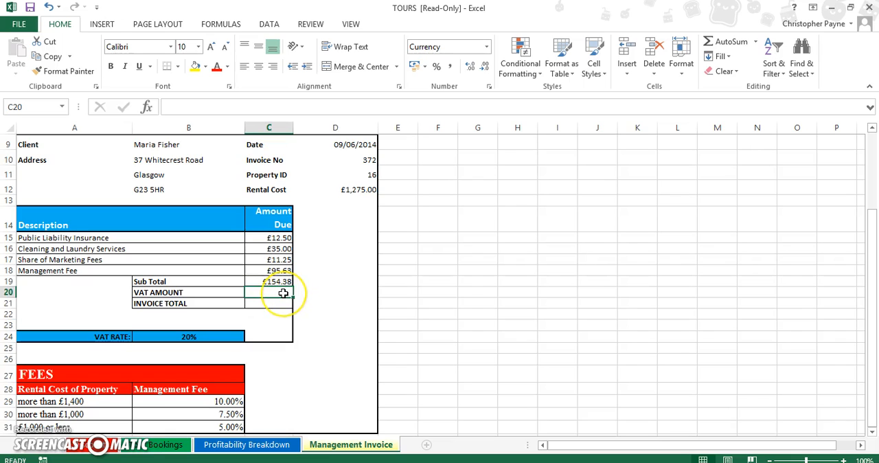
Calculate the VAT AMOUNT in C20 by multiplying the subtotal by the VAT rate, using =C19*B24.
click(283, 294)
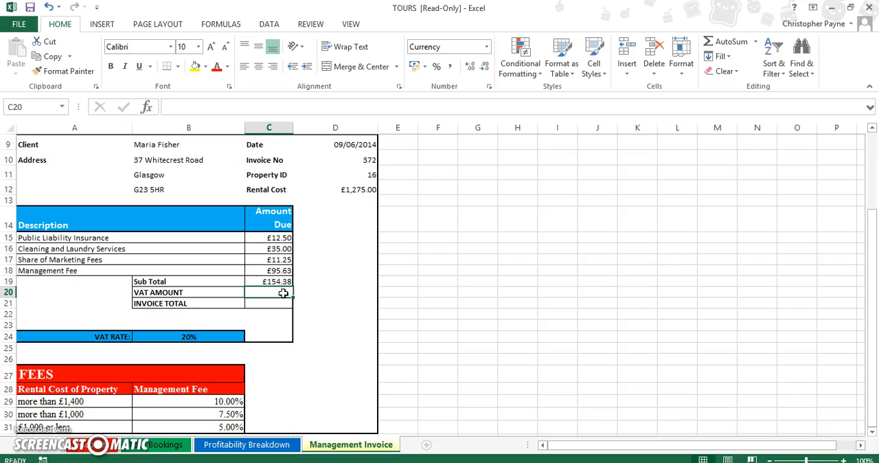
text(=)
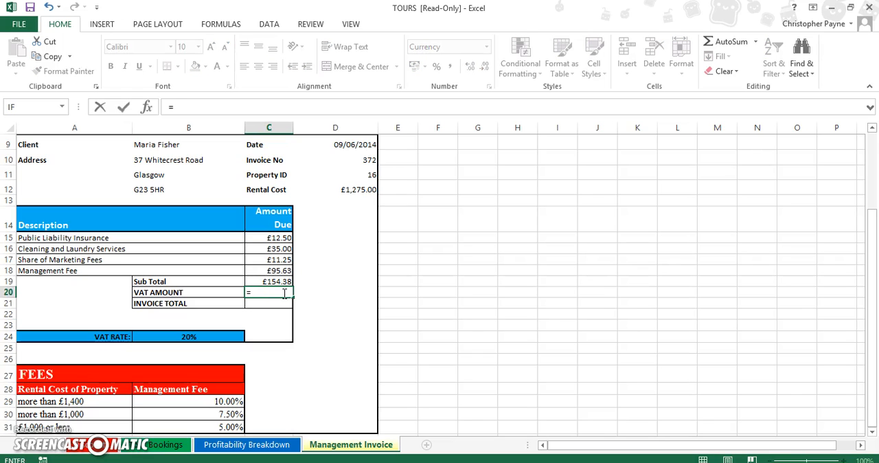
click(282, 282)
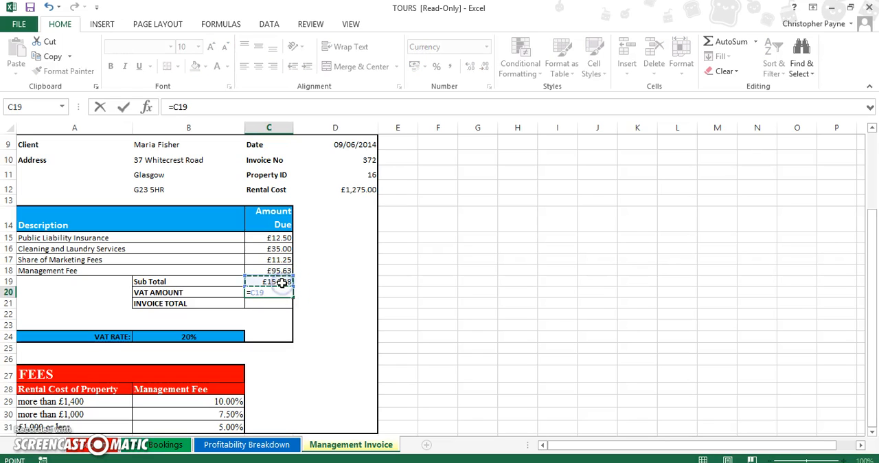
text(*)
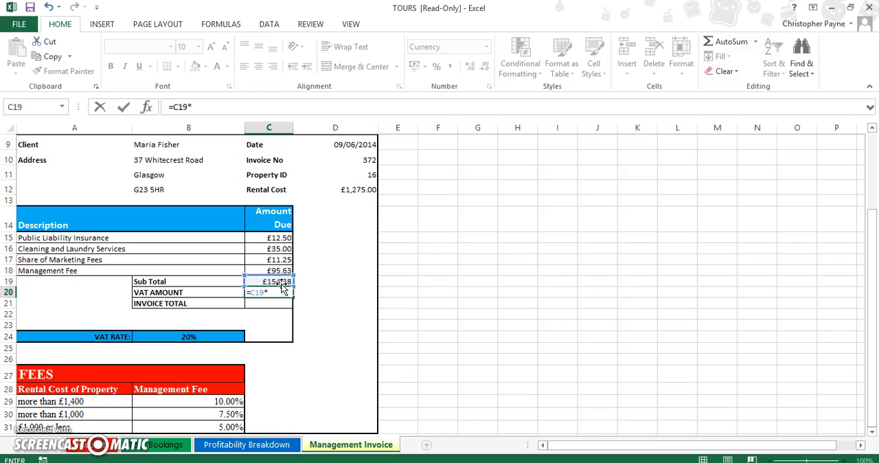
click(206, 336)
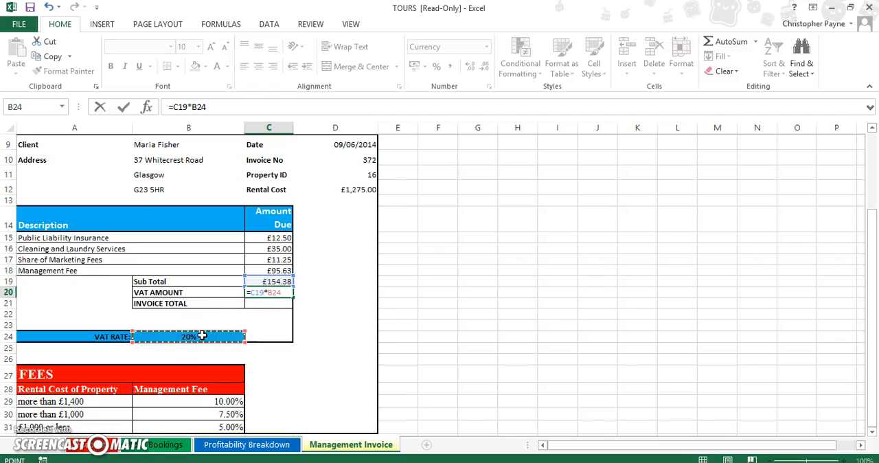
key(Return)
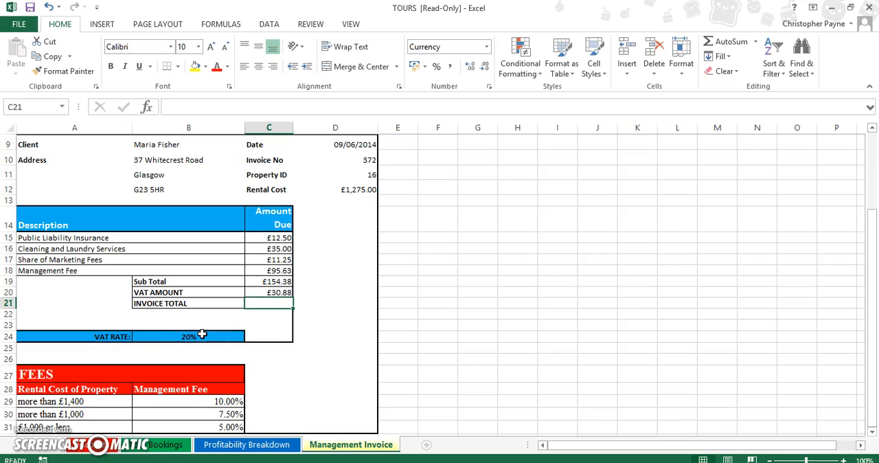
Calculate the INVOICE TOTAL in C21 by adding the VAT amount and the subtotal, using =C20+C19.
click(279, 302)
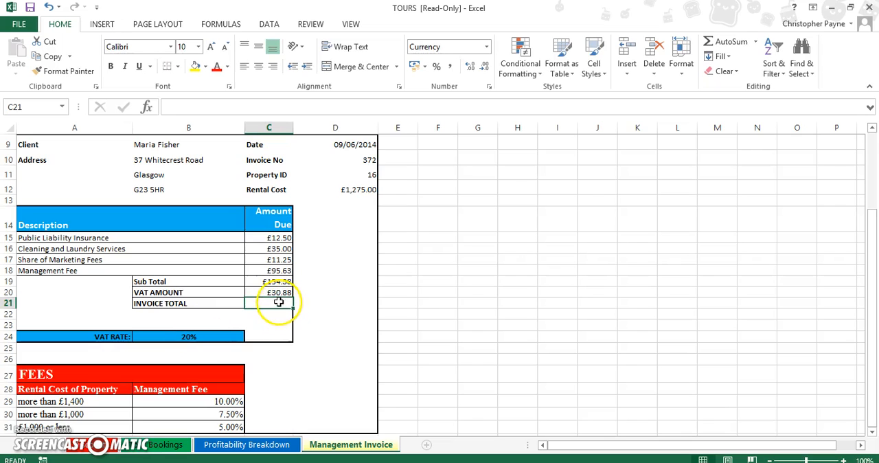
text(=)
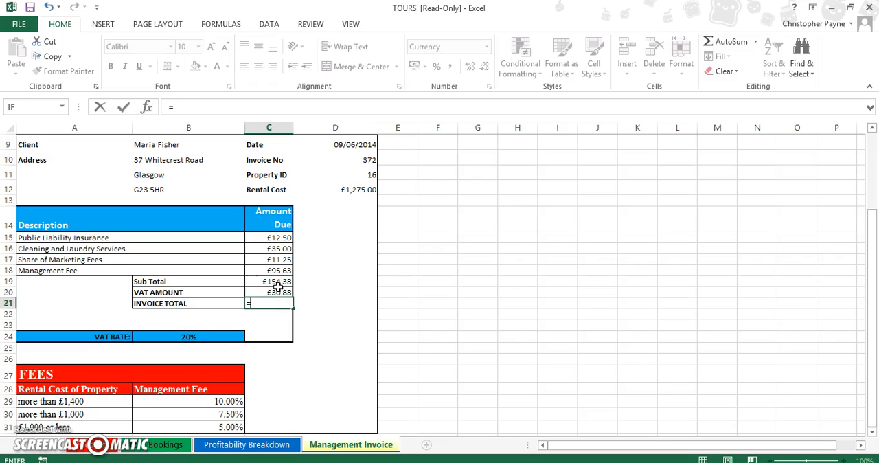
click(275, 291)
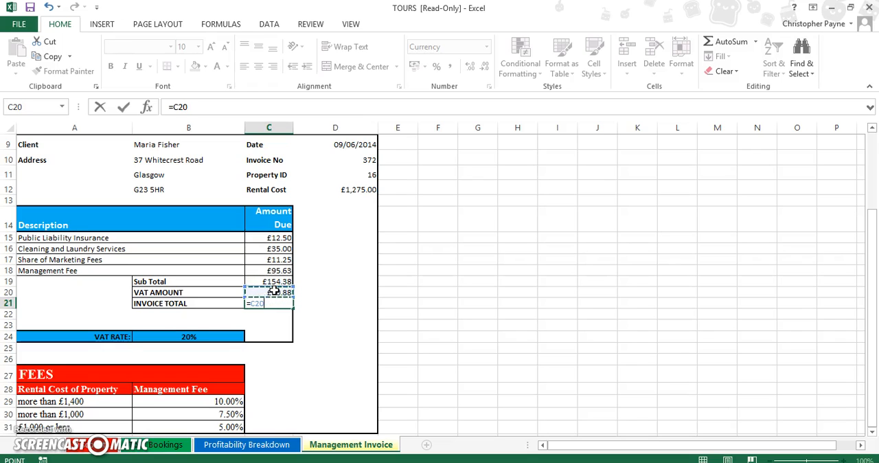
text(+)
click(274, 282)
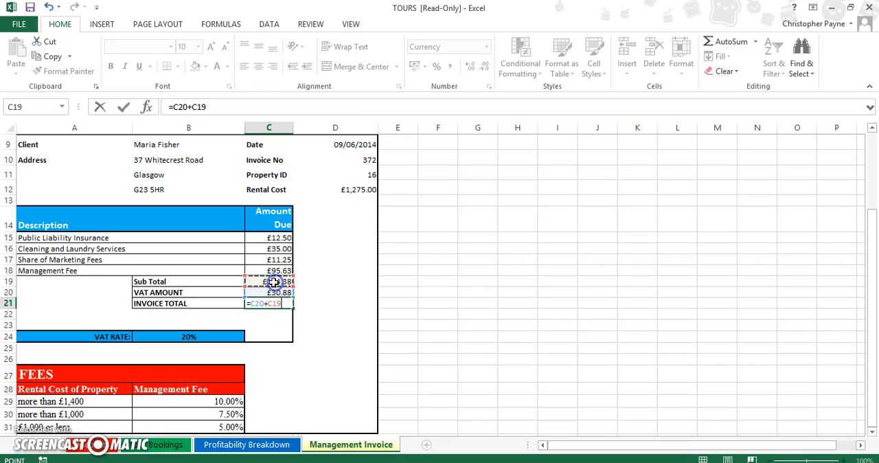
key(Return)
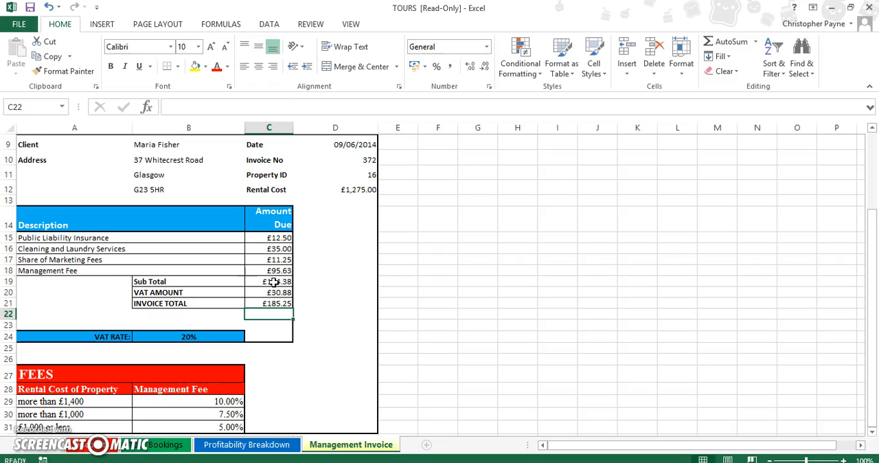
Show formulas instead of values on the Management Invoice sheet and widen column C to fit the nested IF formula.
click(273, 282)
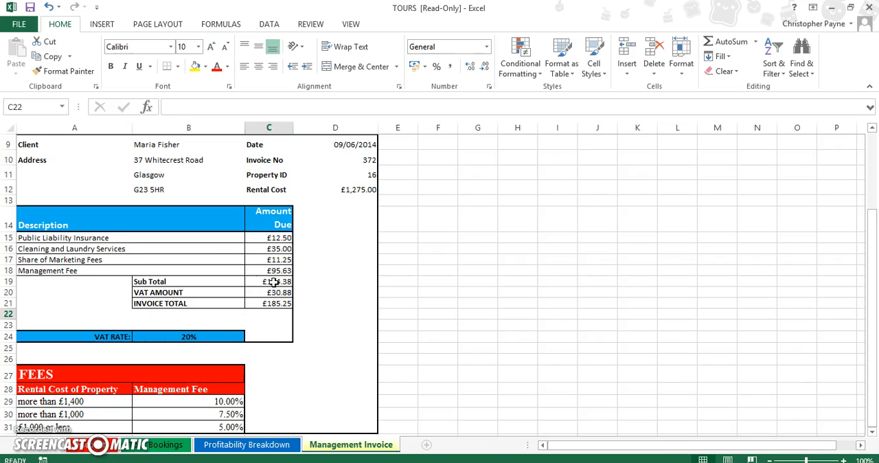
key(ctrl+grave)
drag(569, 127, 683, 121)
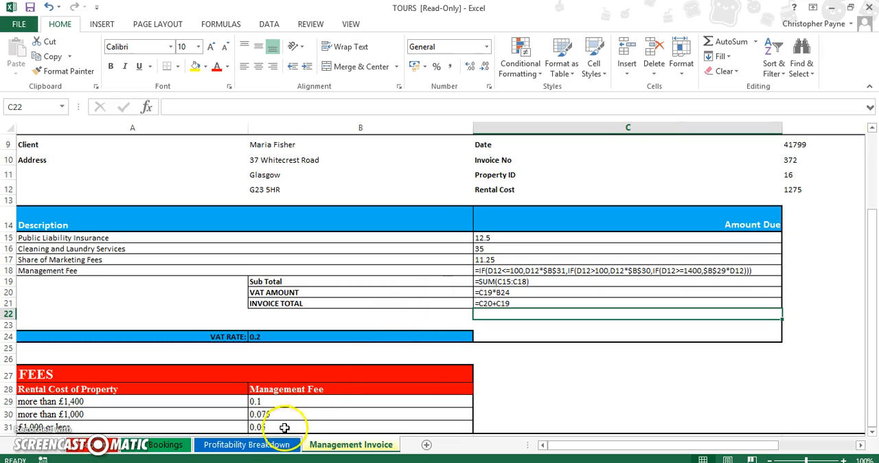
Show formulas instead of values on the Profitability Breakdown sheet and on the Tour Bookings sheet.
click(252, 447)
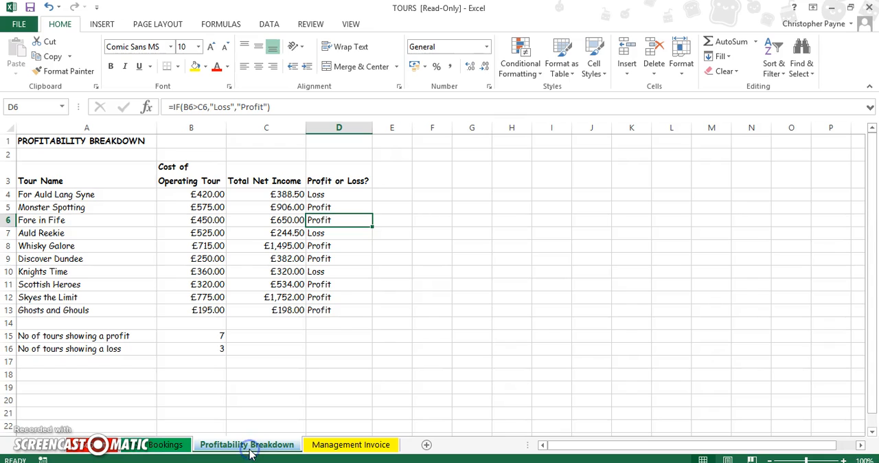
key(ctrl+grave)
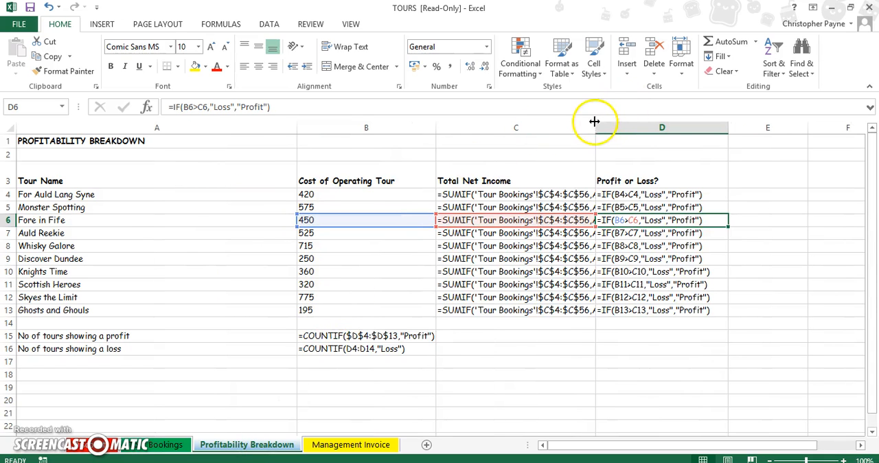
click(164, 445)
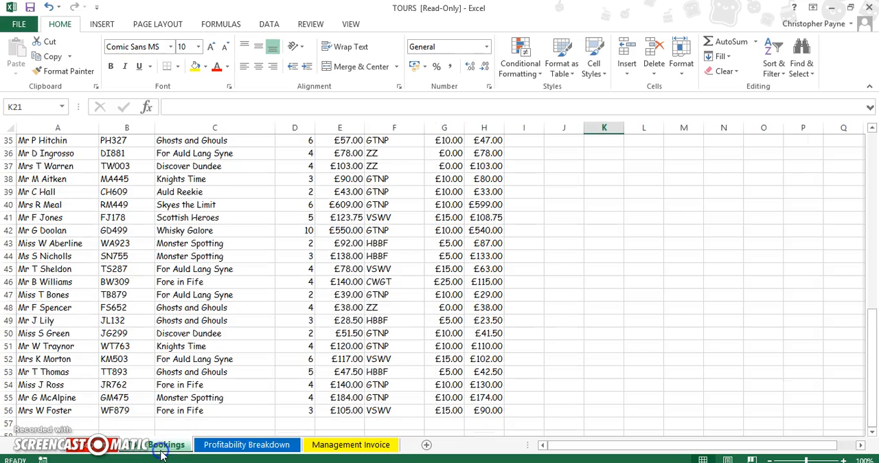
key(ctrl+grave)
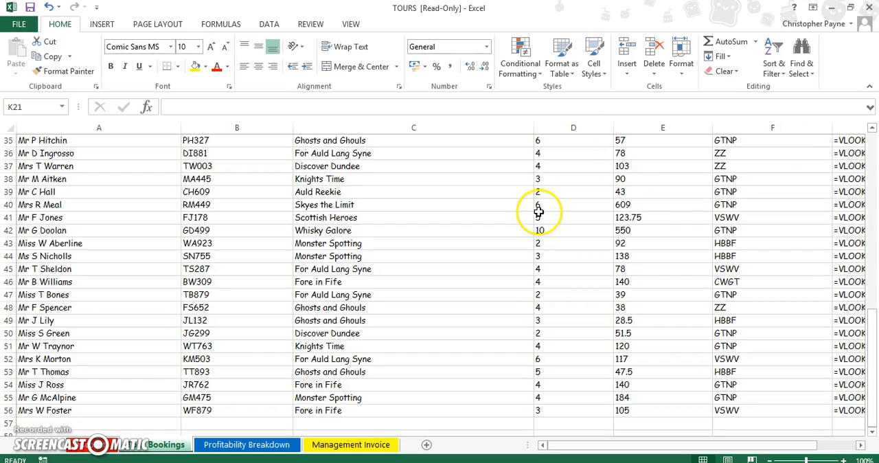
drag(597, 450, 671, 452)
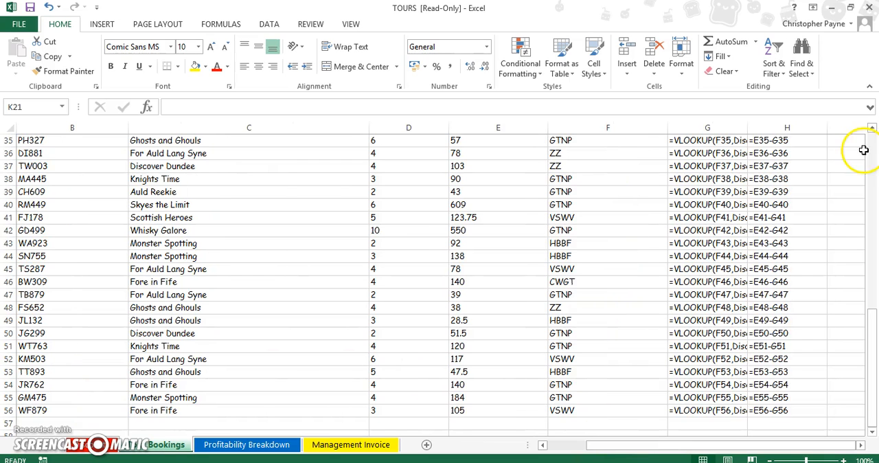